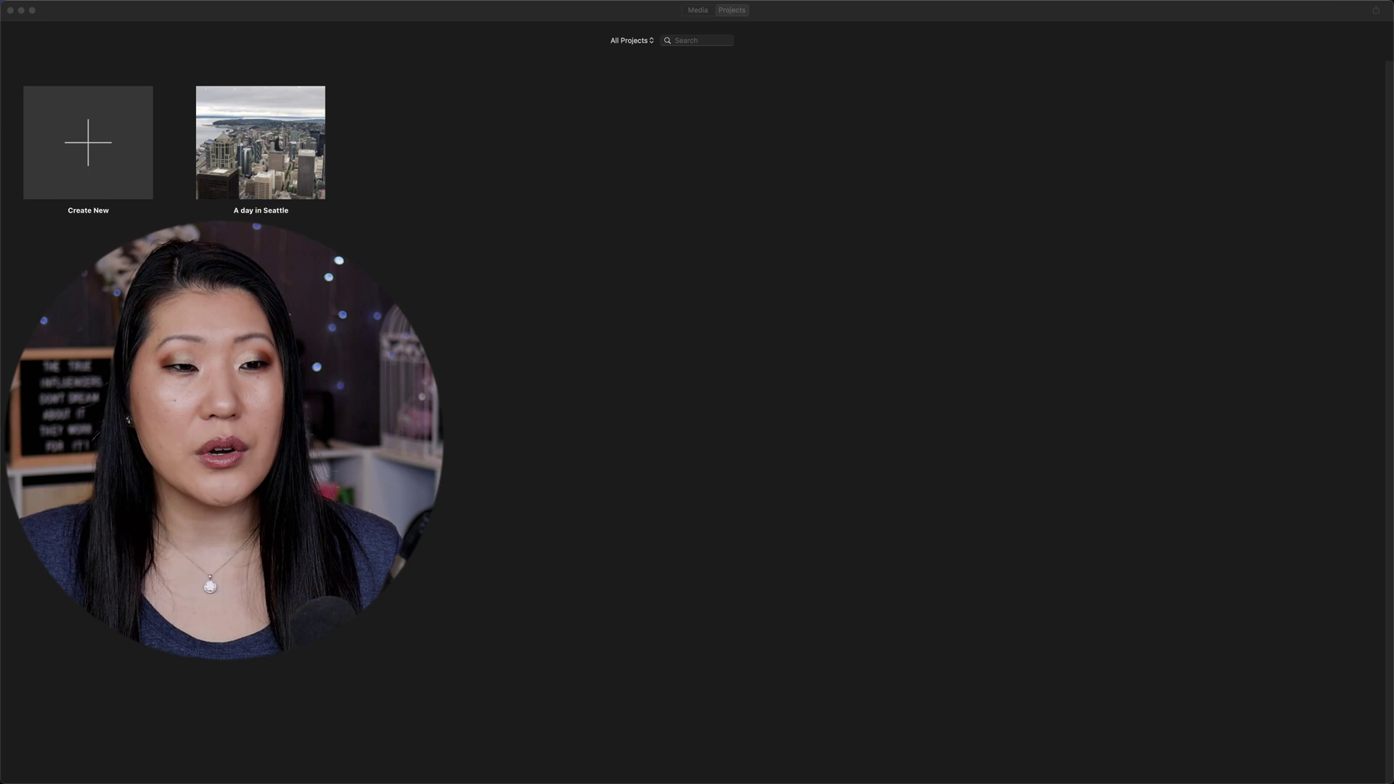
Step: Dismiss the new-project choices and create a new App Preview from the File menu
left_click(85, 140)
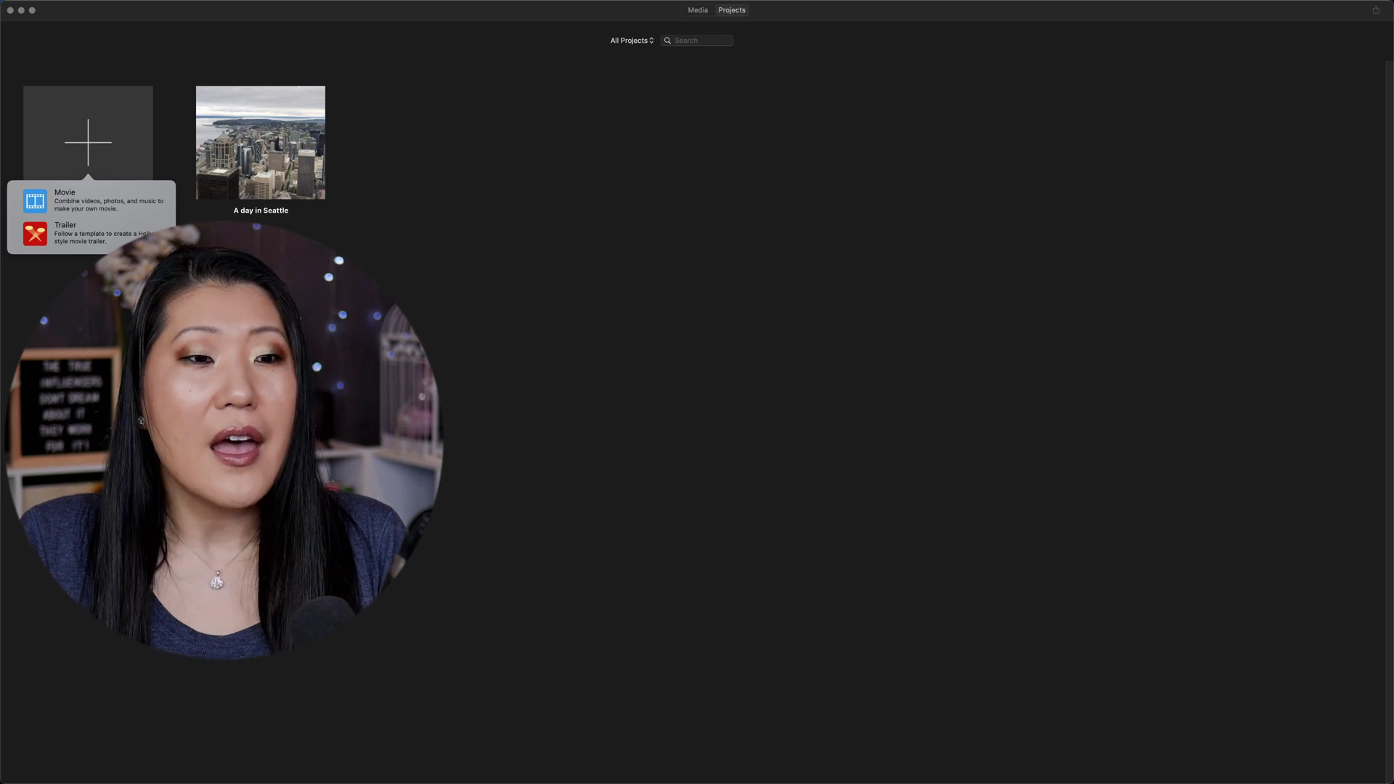
key("Escape")
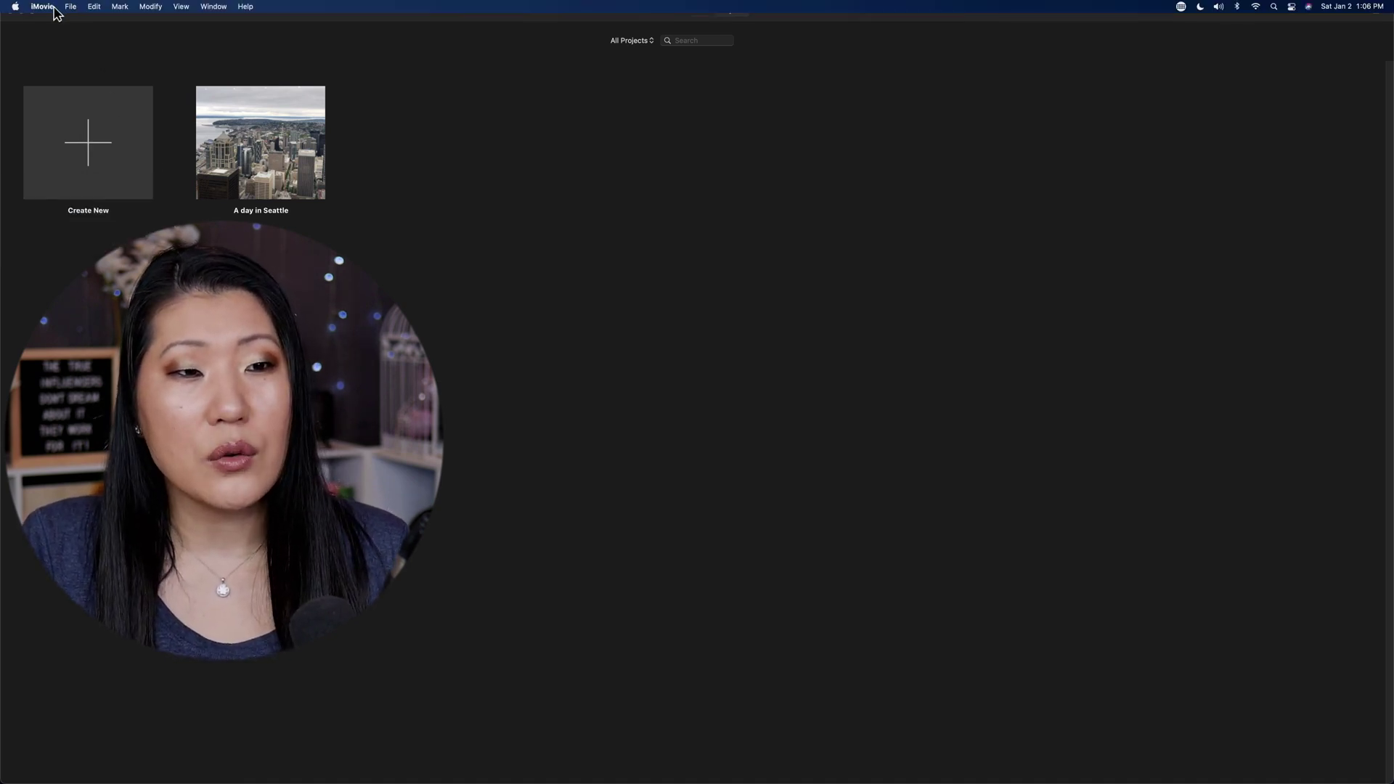
left_click(44, 9)
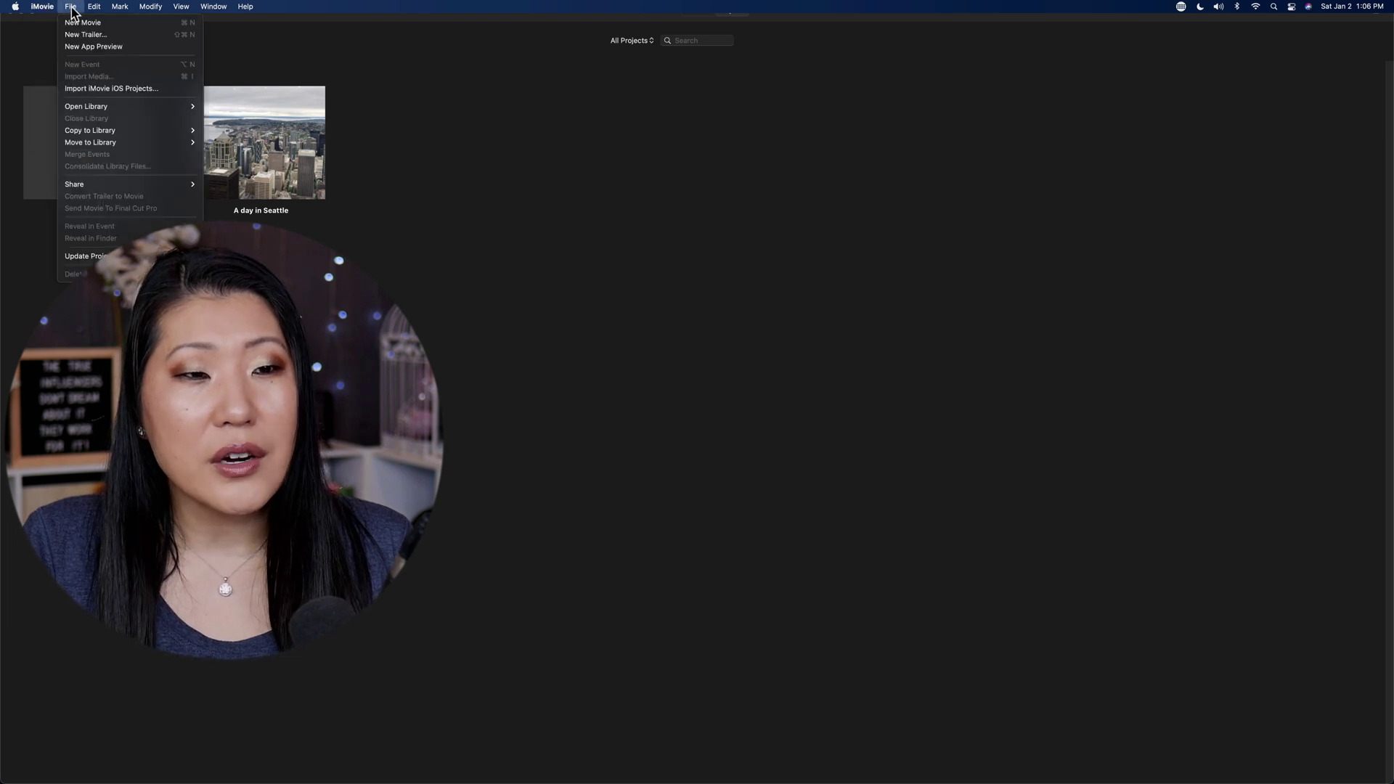
left_click(82, 48)
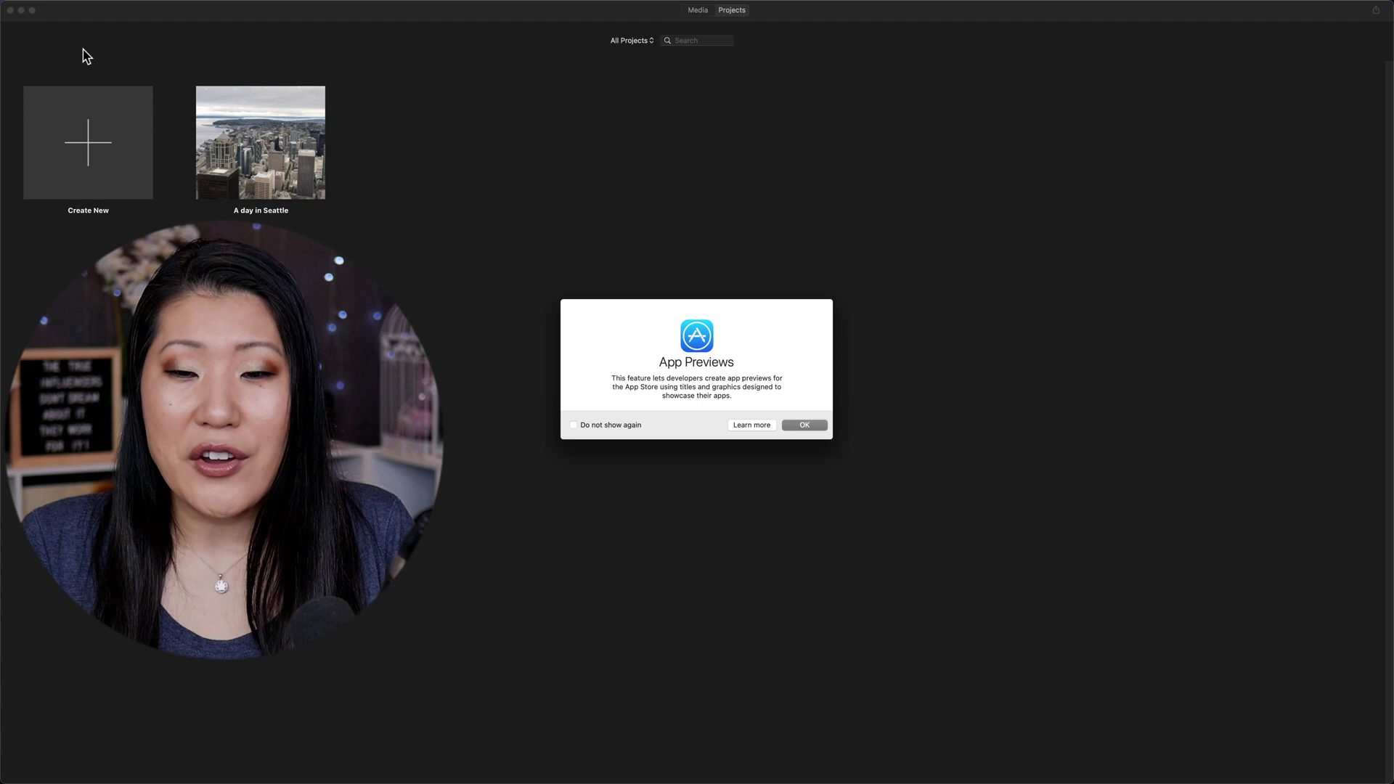
Step: Acknowledge the App Previews notice and import IMG_6894.mov and IMG_6895.mov from the Desktop
left_click(812, 426)
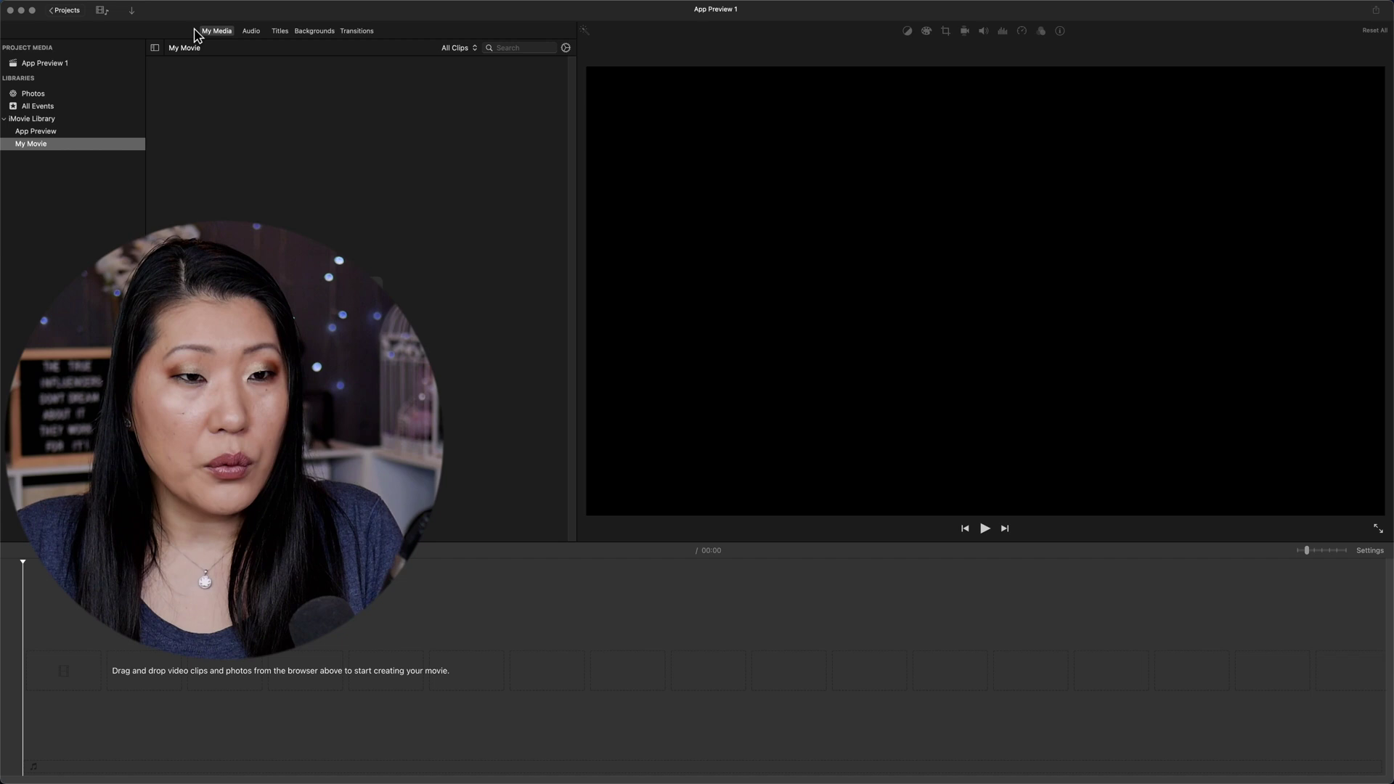
left_click(129, 12)
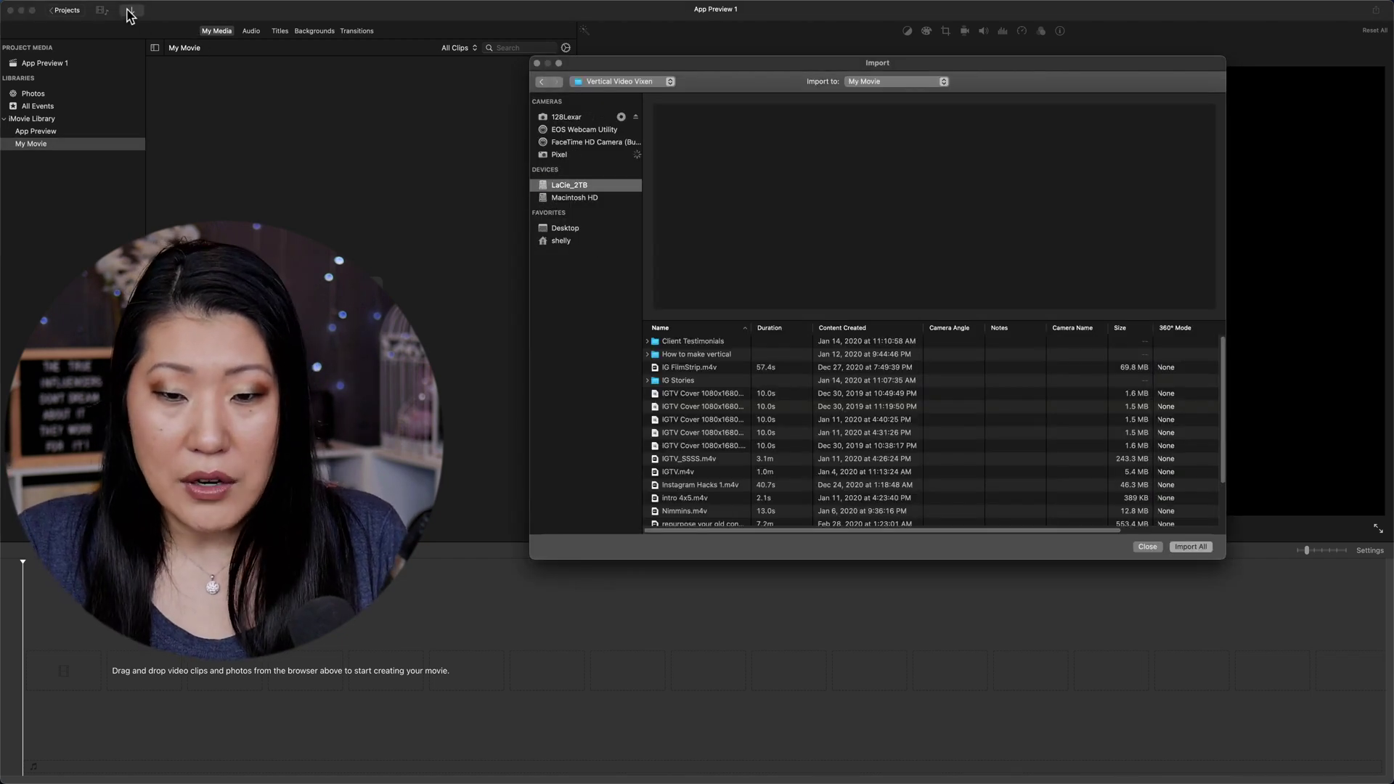
left_click(565, 228)
left_click_drag(686, 354, 697, 374)
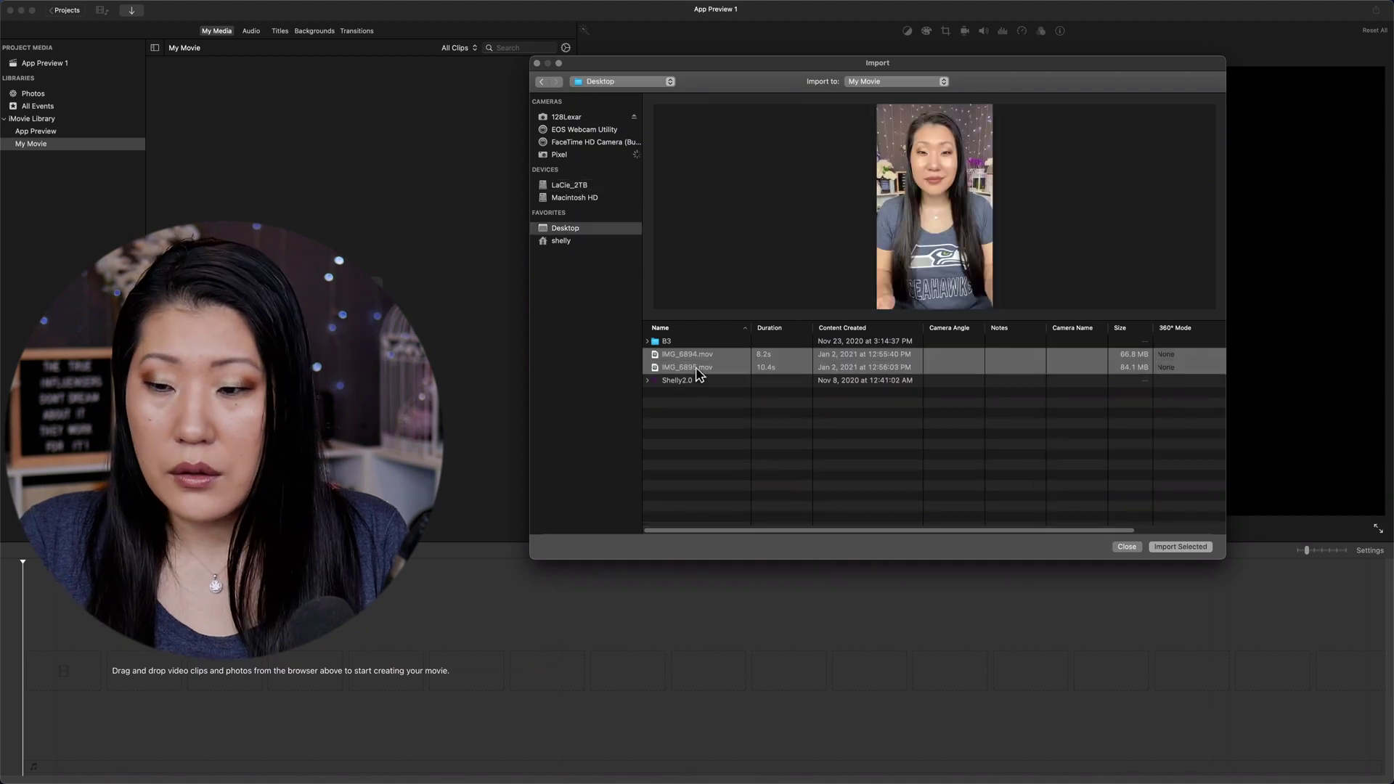
left_click(1191, 553)
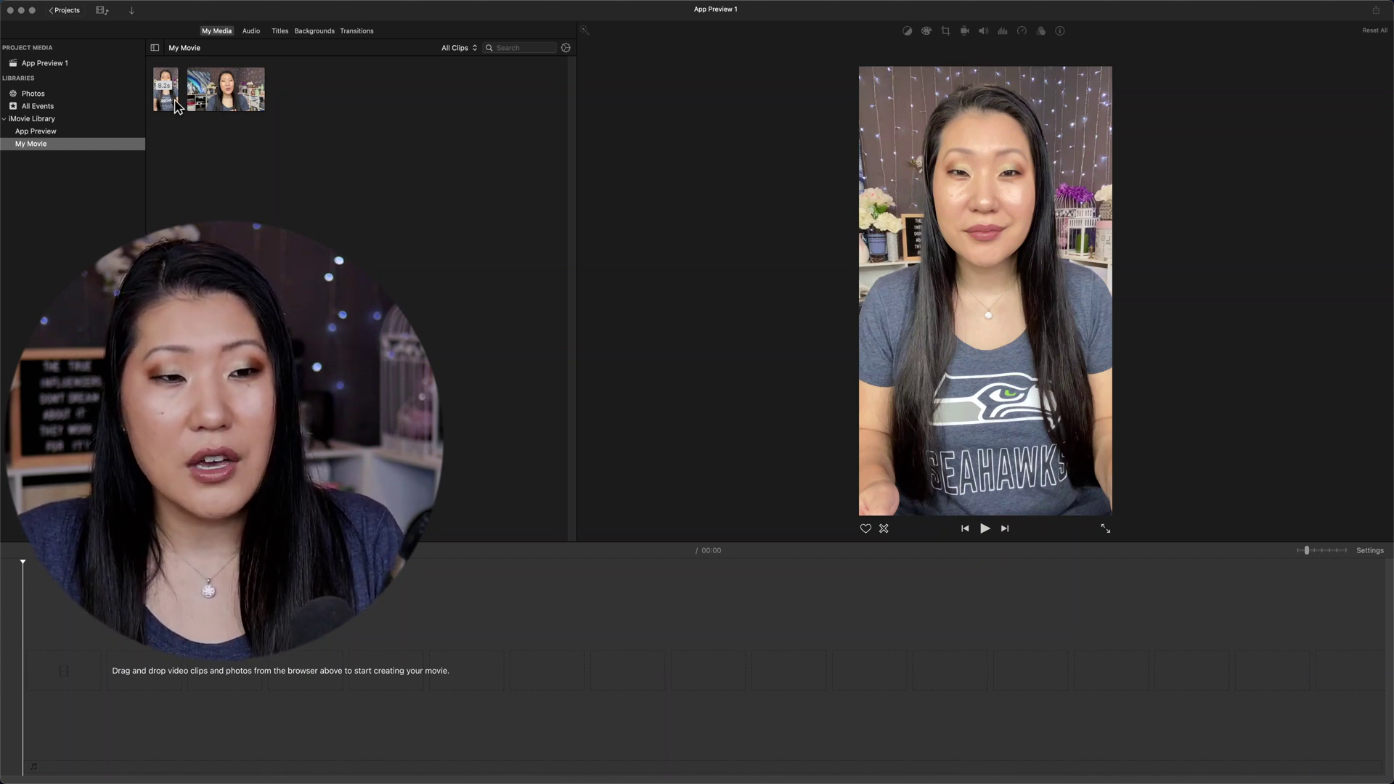
Step: Place the portrait clip, then the landscape clip after it, and select the landscape clip
left_click(176, 107)
left_click_drag(176, 106, 52, 586)
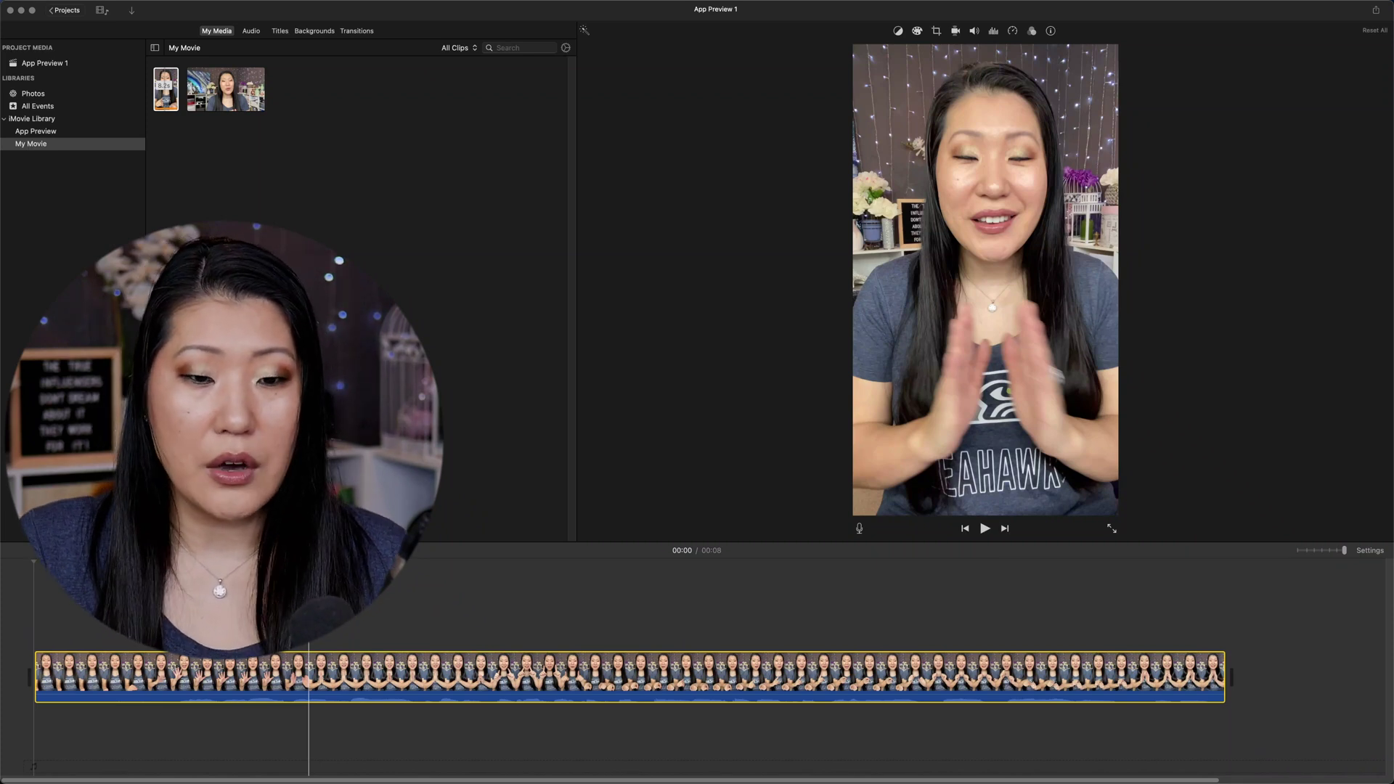
left_click(370, 214)
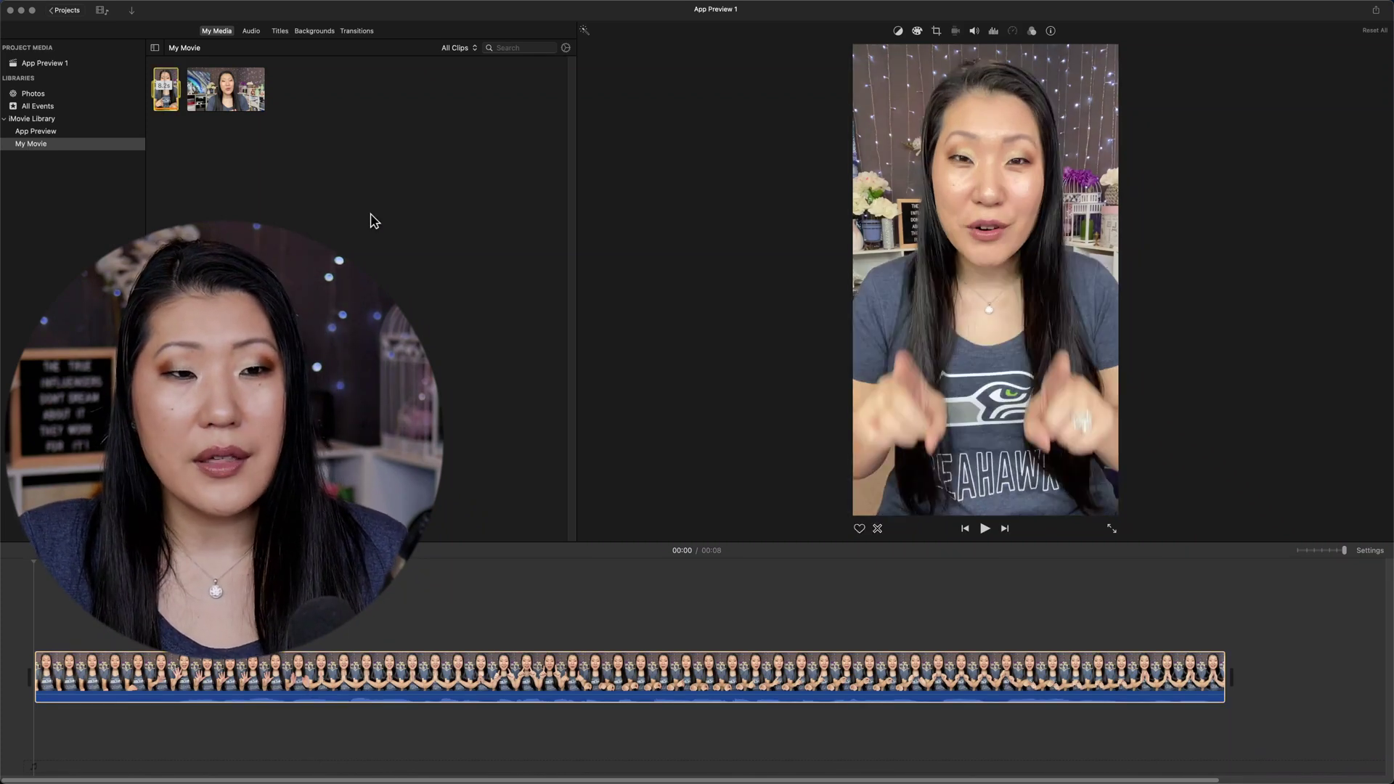
left_click(237, 95)
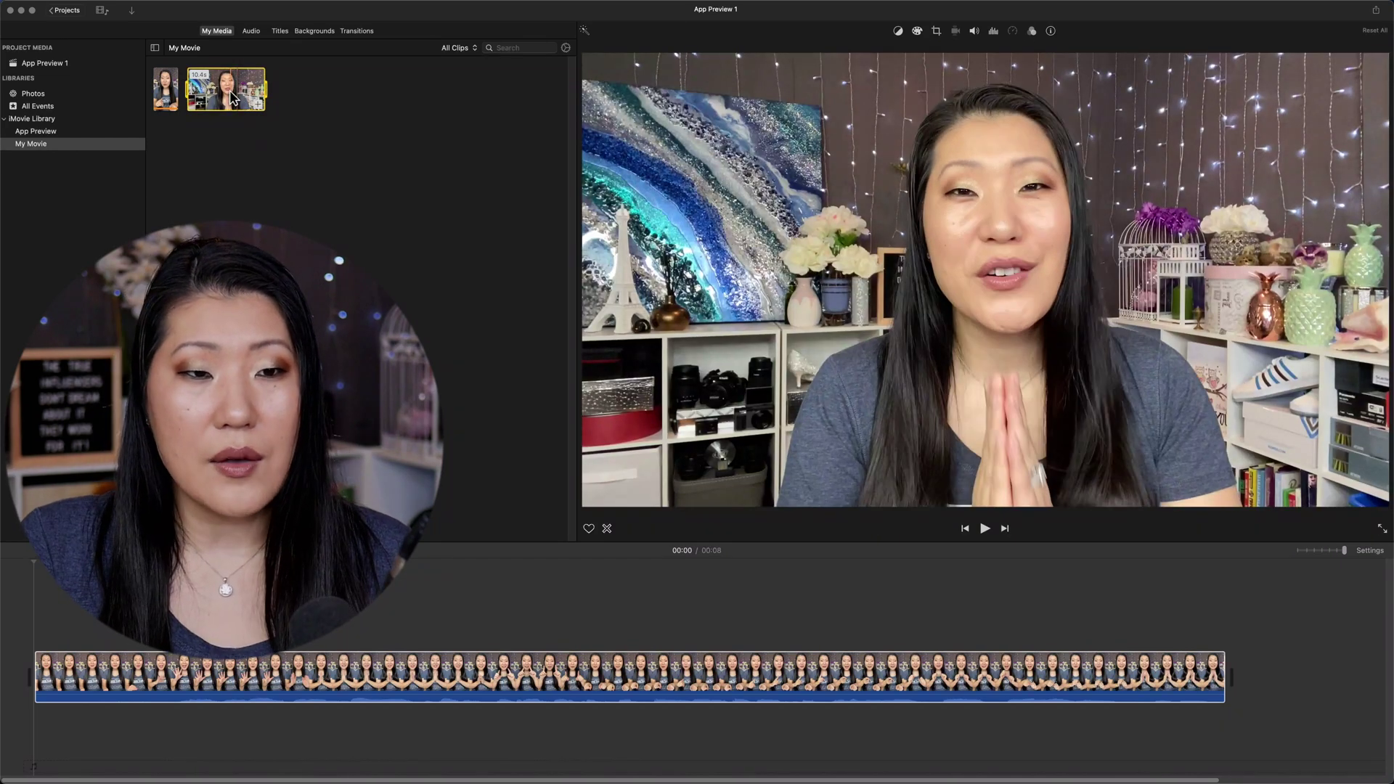
left_click_drag(231, 98, 1244, 671)
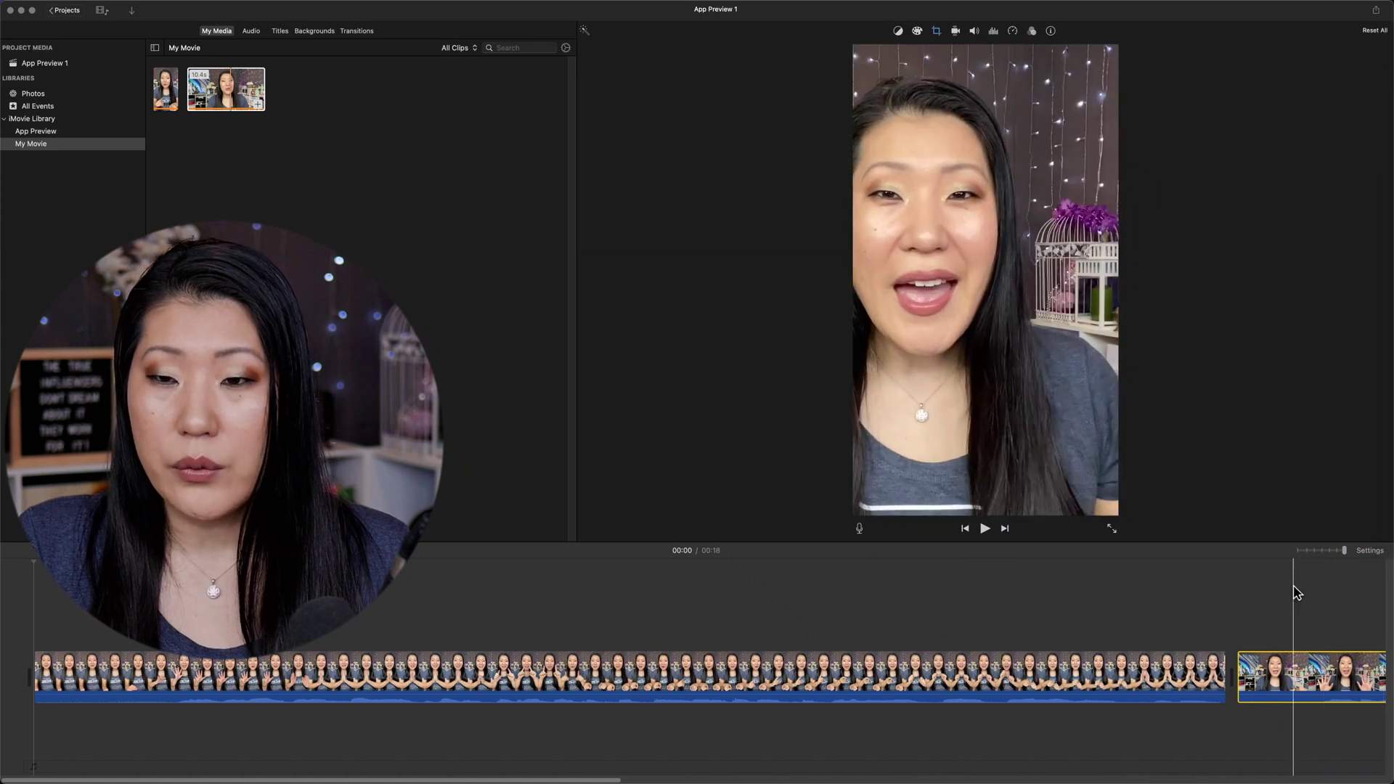
left_click(1294, 586)
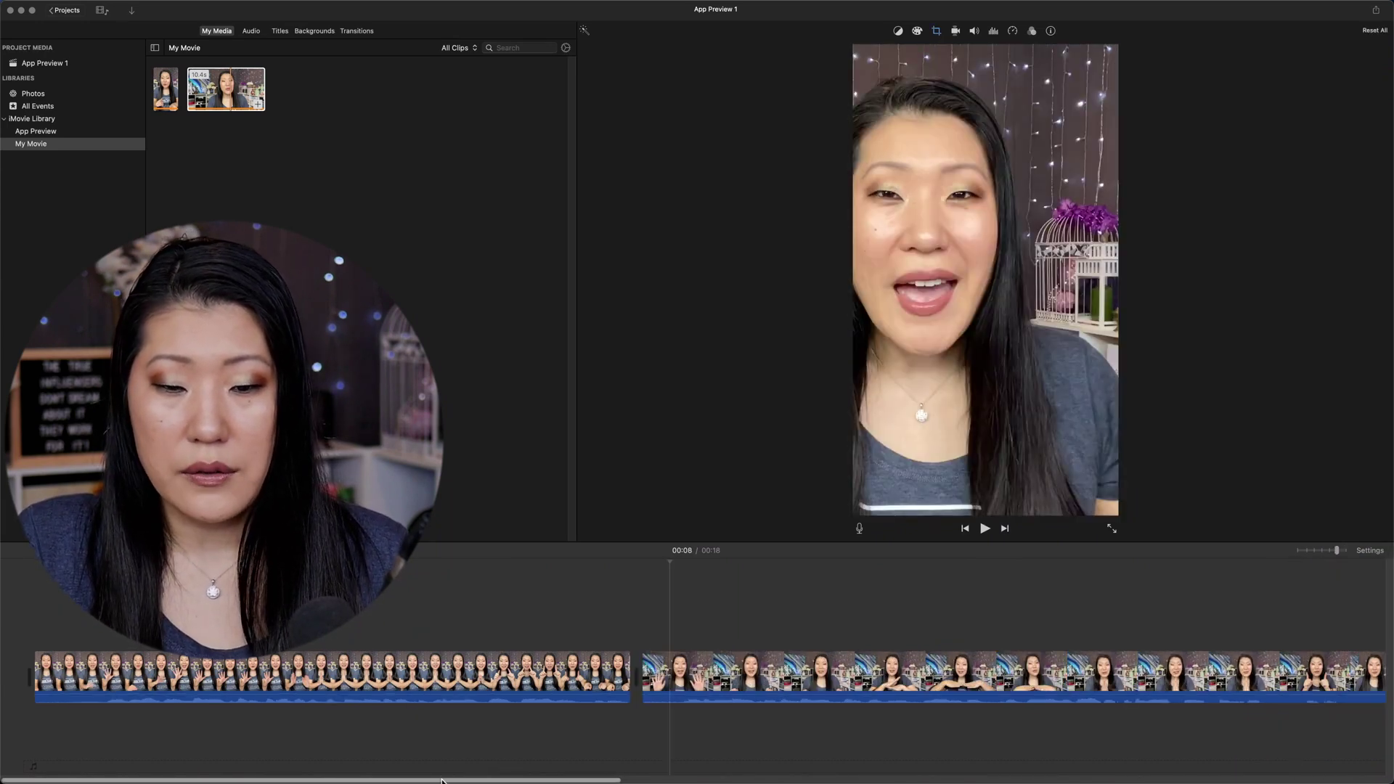
left_click_drag(448, 779, 514, 779)
left_click(409, 619)
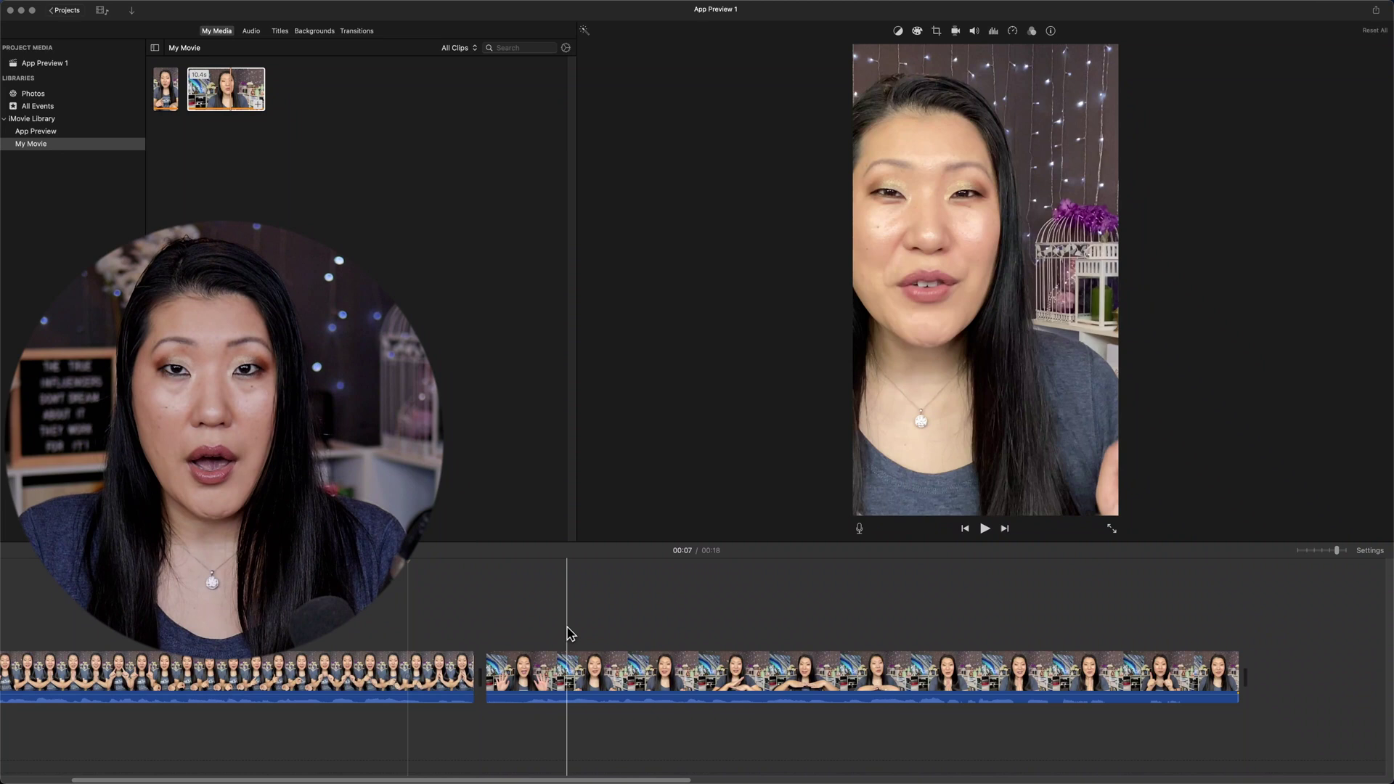
left_click(570, 675)
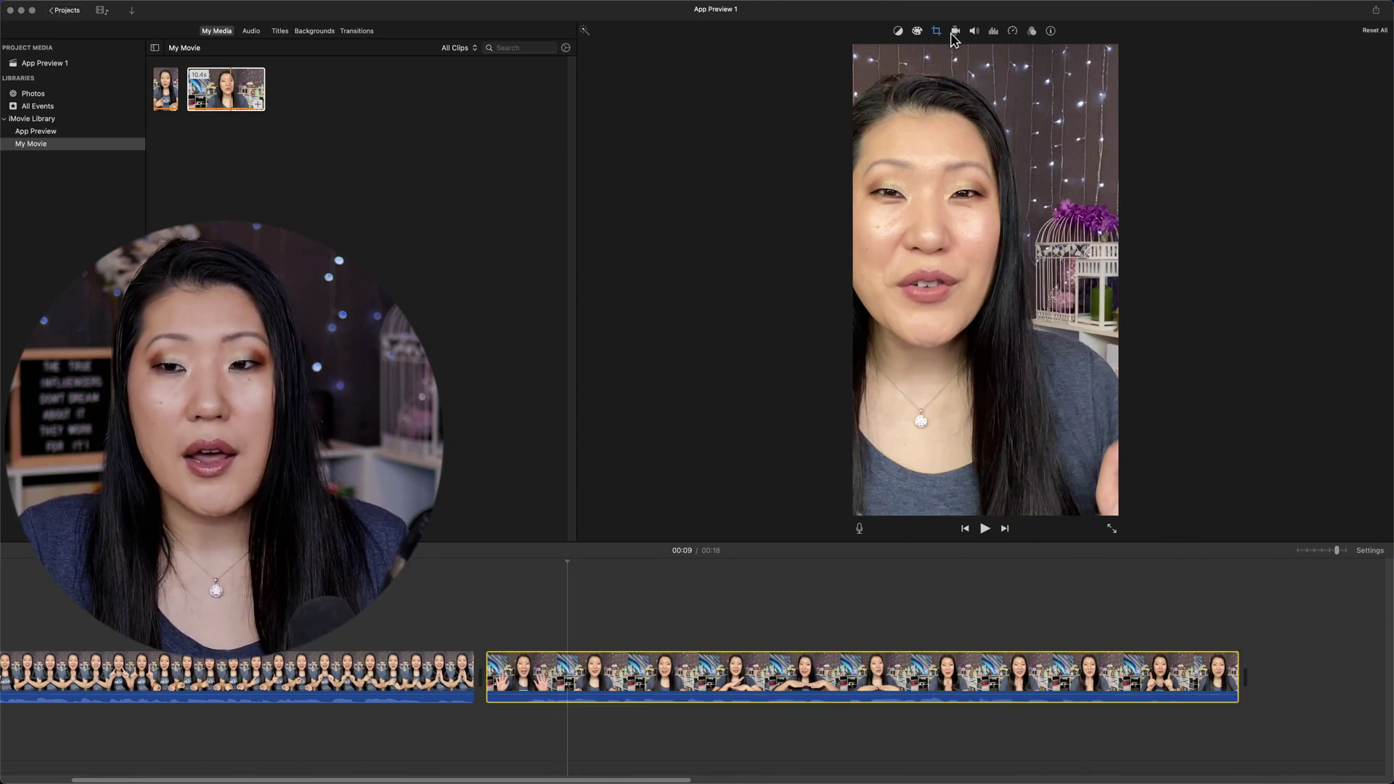
Step: Crop the landscape clip to fill, shifting the crop frame left onto the speaker
left_click(937, 33)
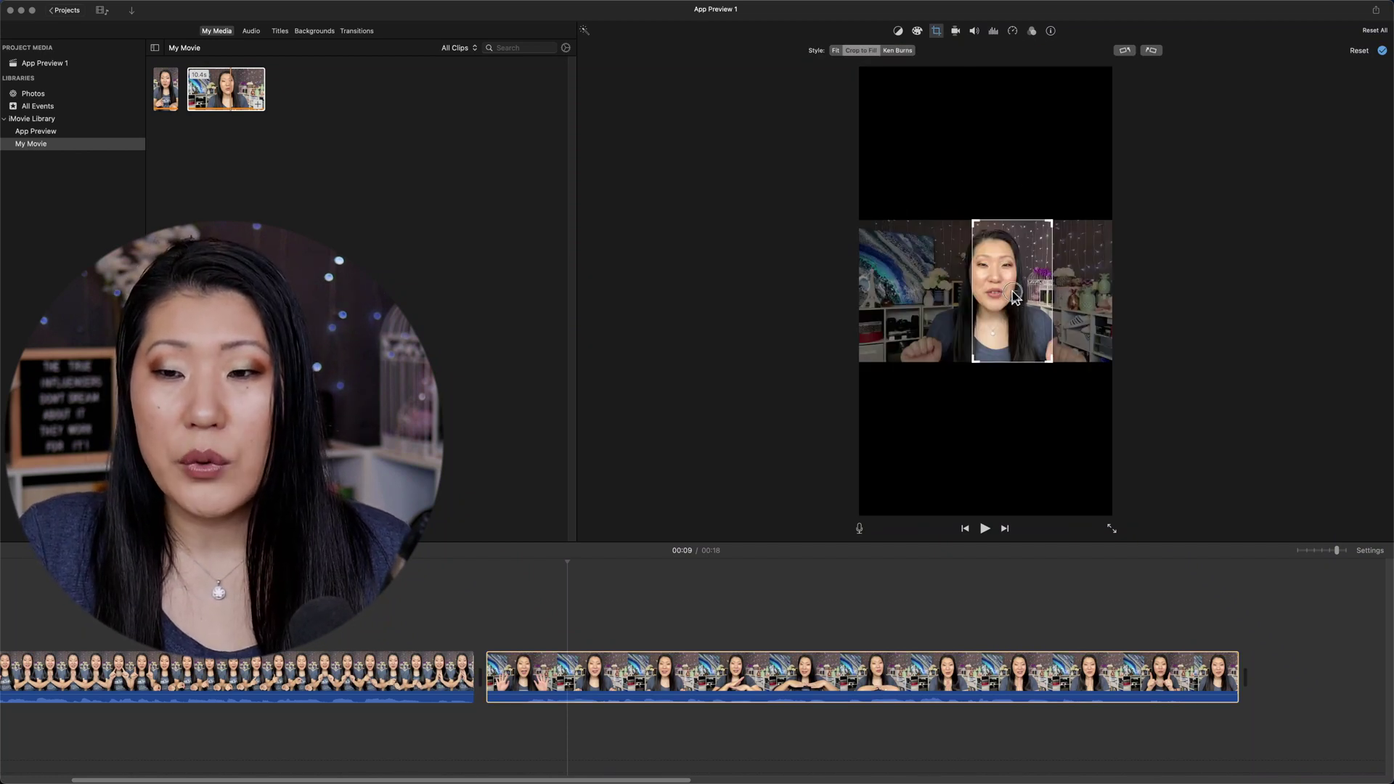
left_click_drag(1015, 294, 994, 298)
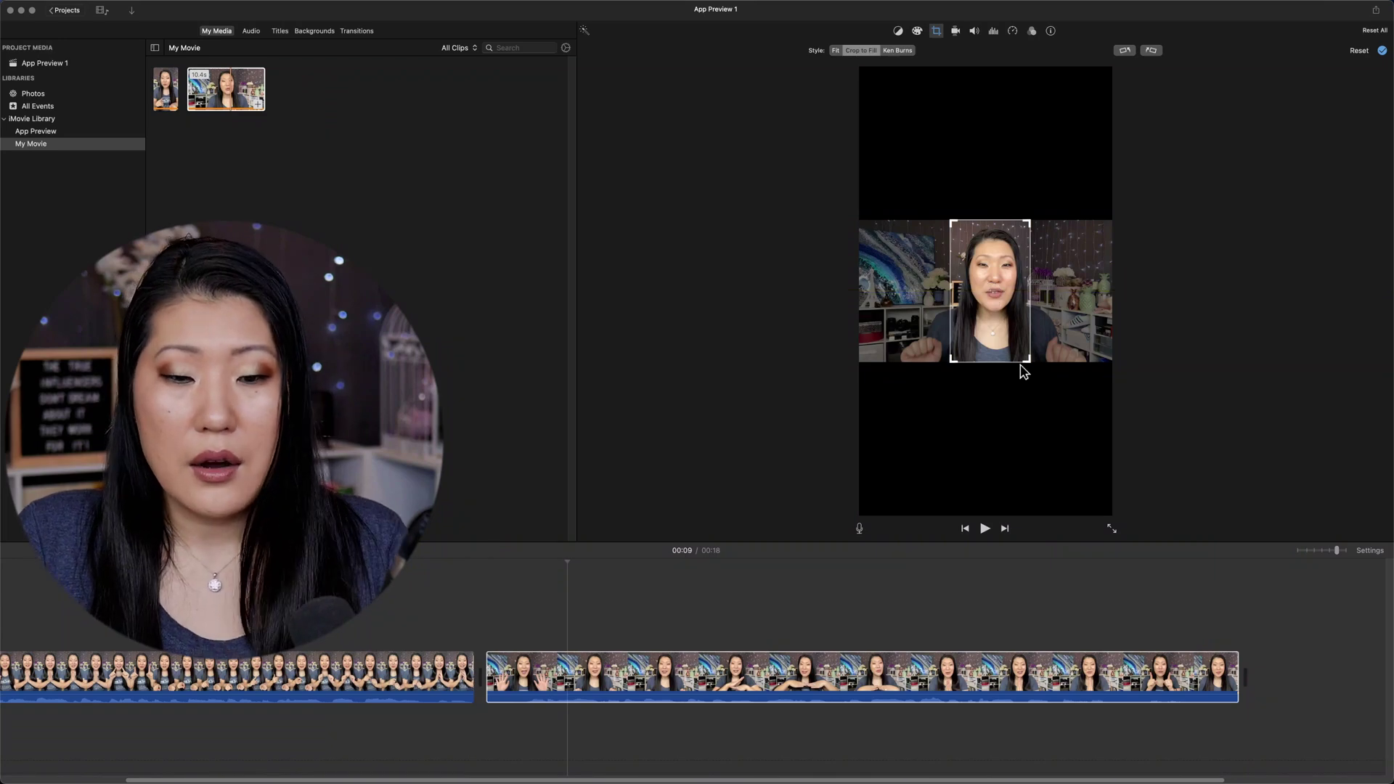
left_click(464, 566)
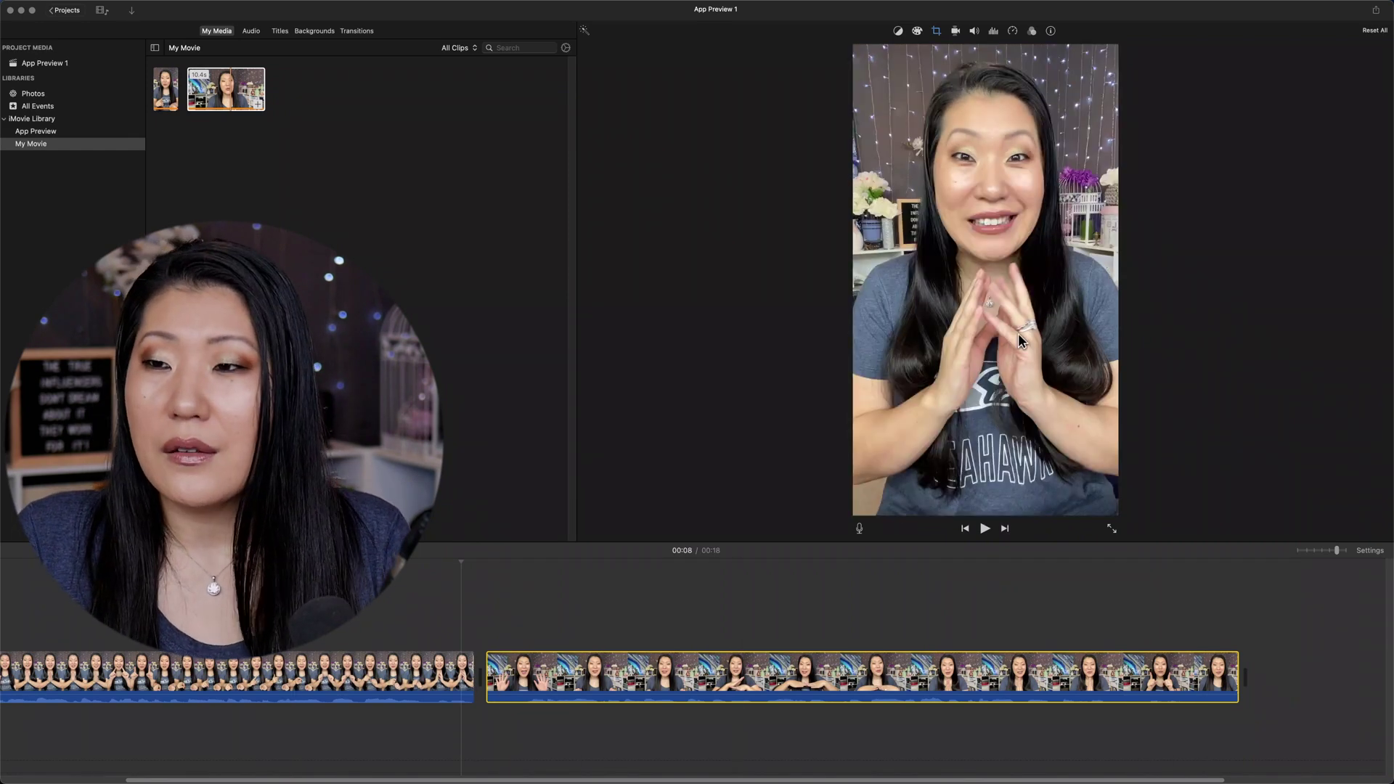
Step: Export the movie as a file titled Test, 1080p, Better Quality, saved to the Desktop
left_click(1375, 10)
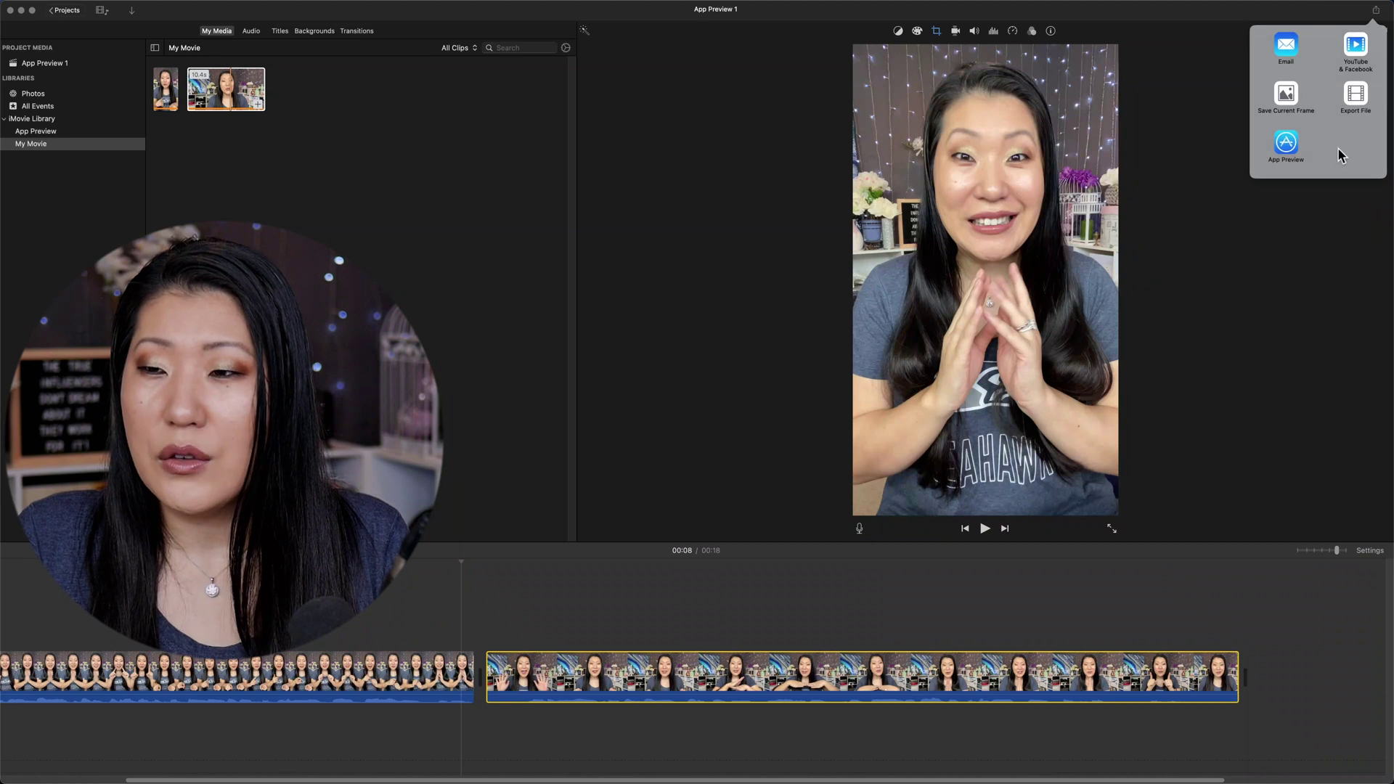
left_click(1360, 108)
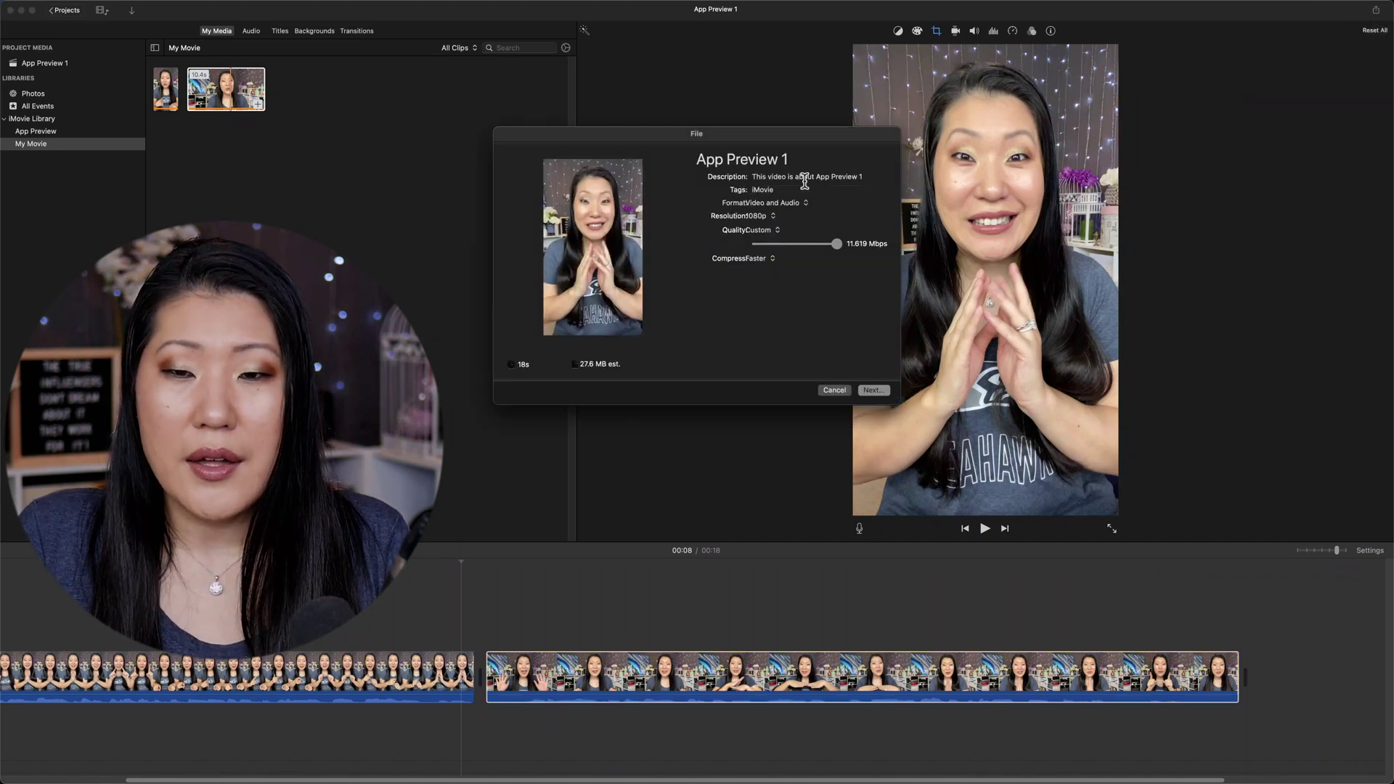
left_click_drag(803, 154, 696, 150)
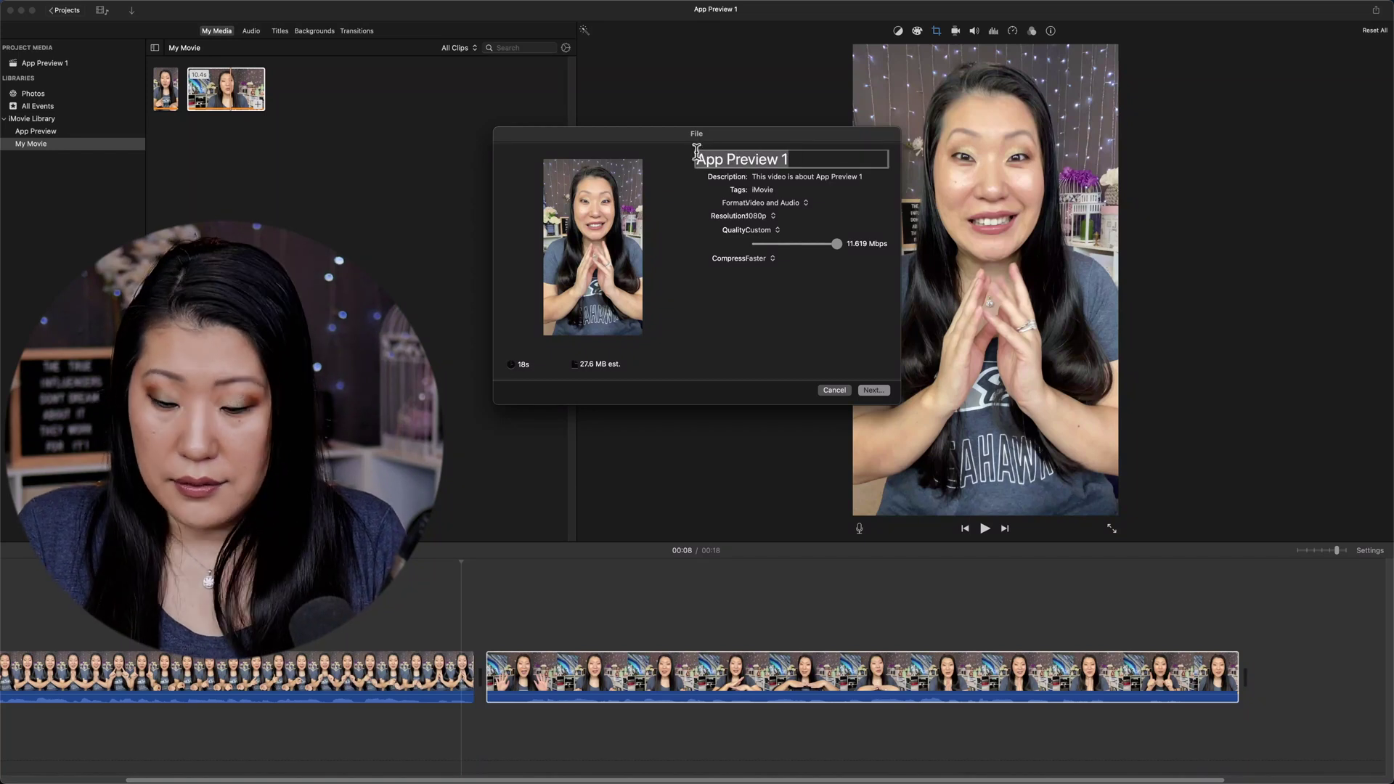
type("Test")
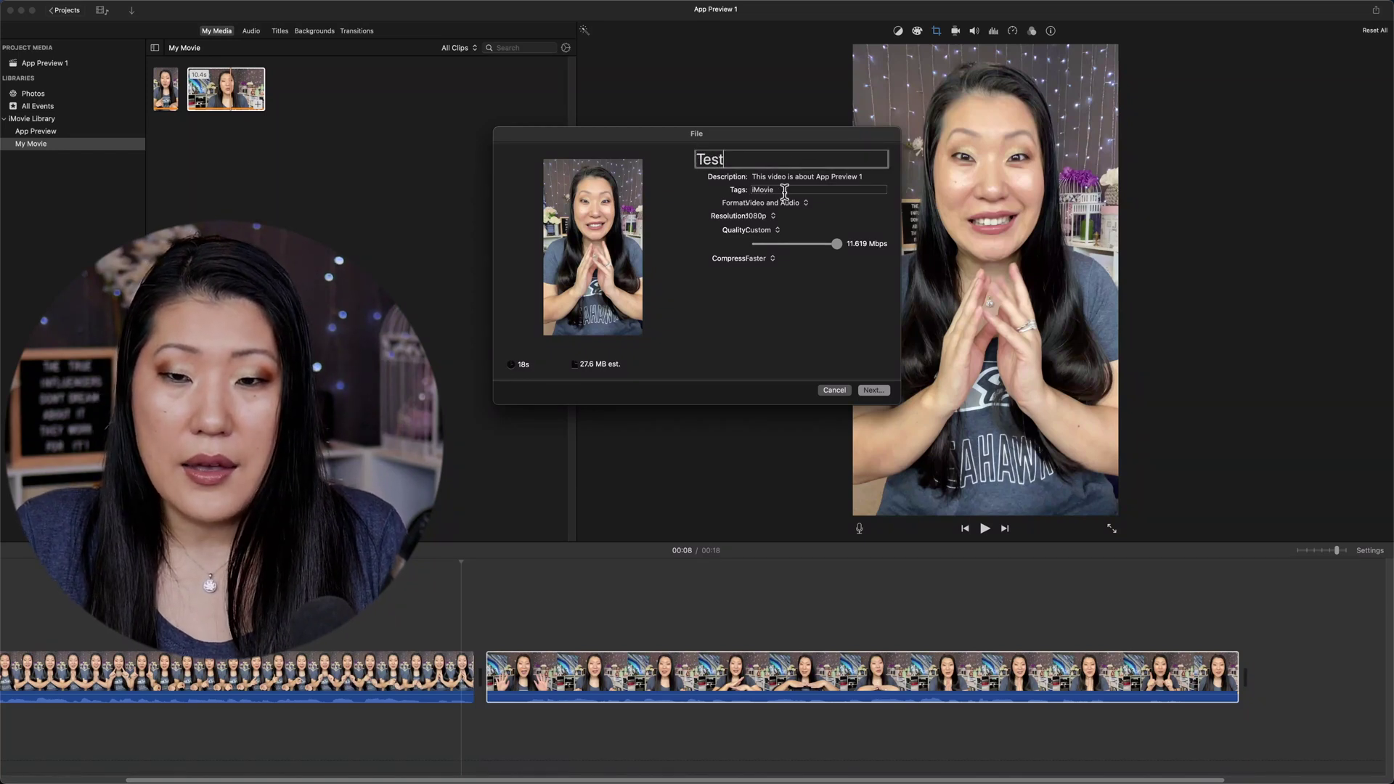
left_click(755, 220)
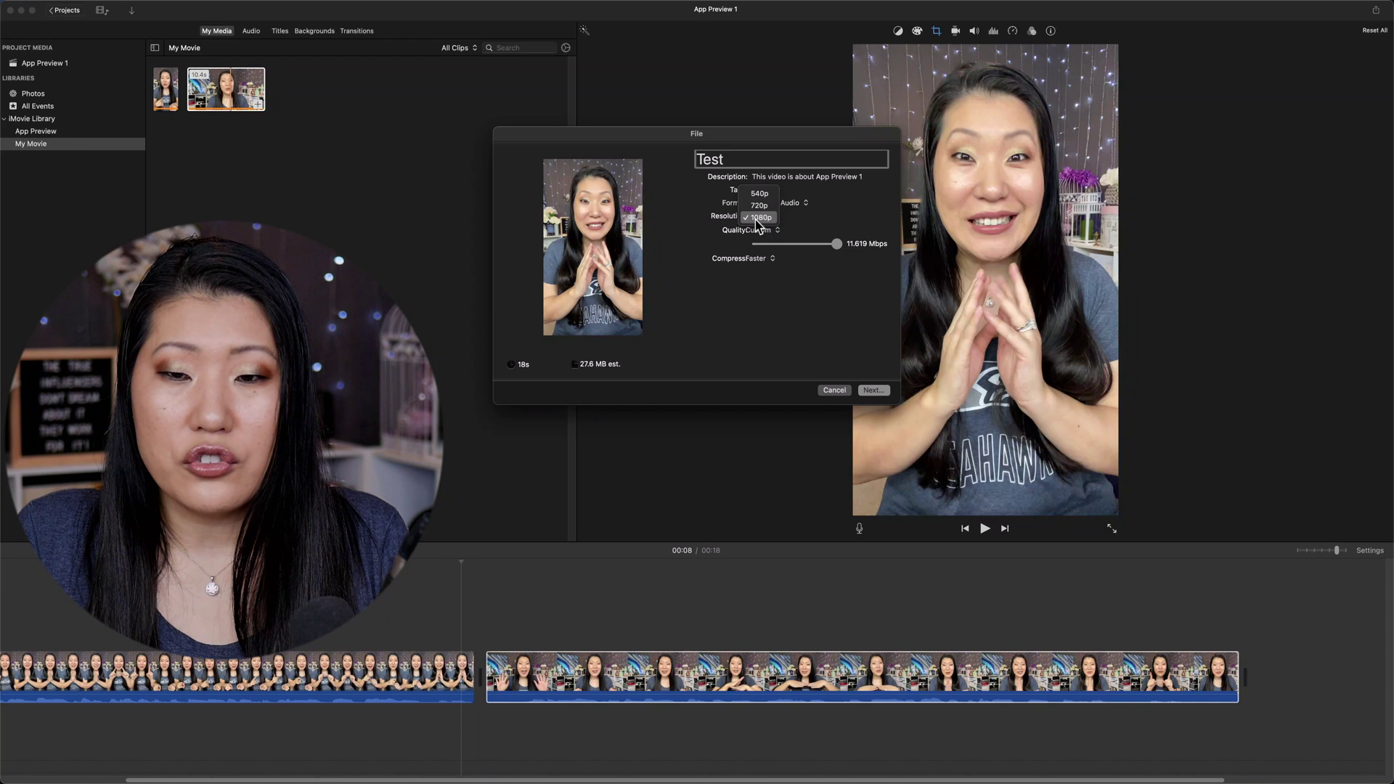
left_click(756, 218)
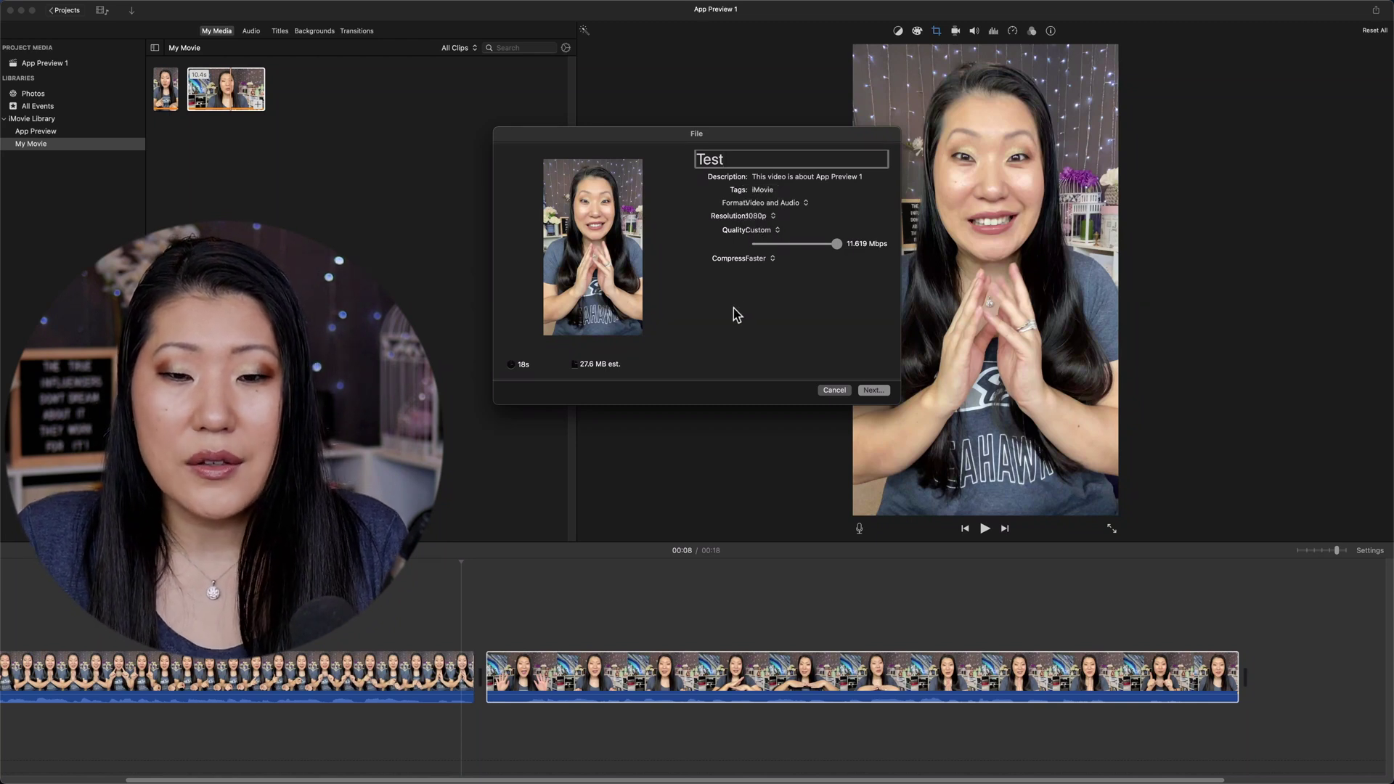
left_click(757, 260)
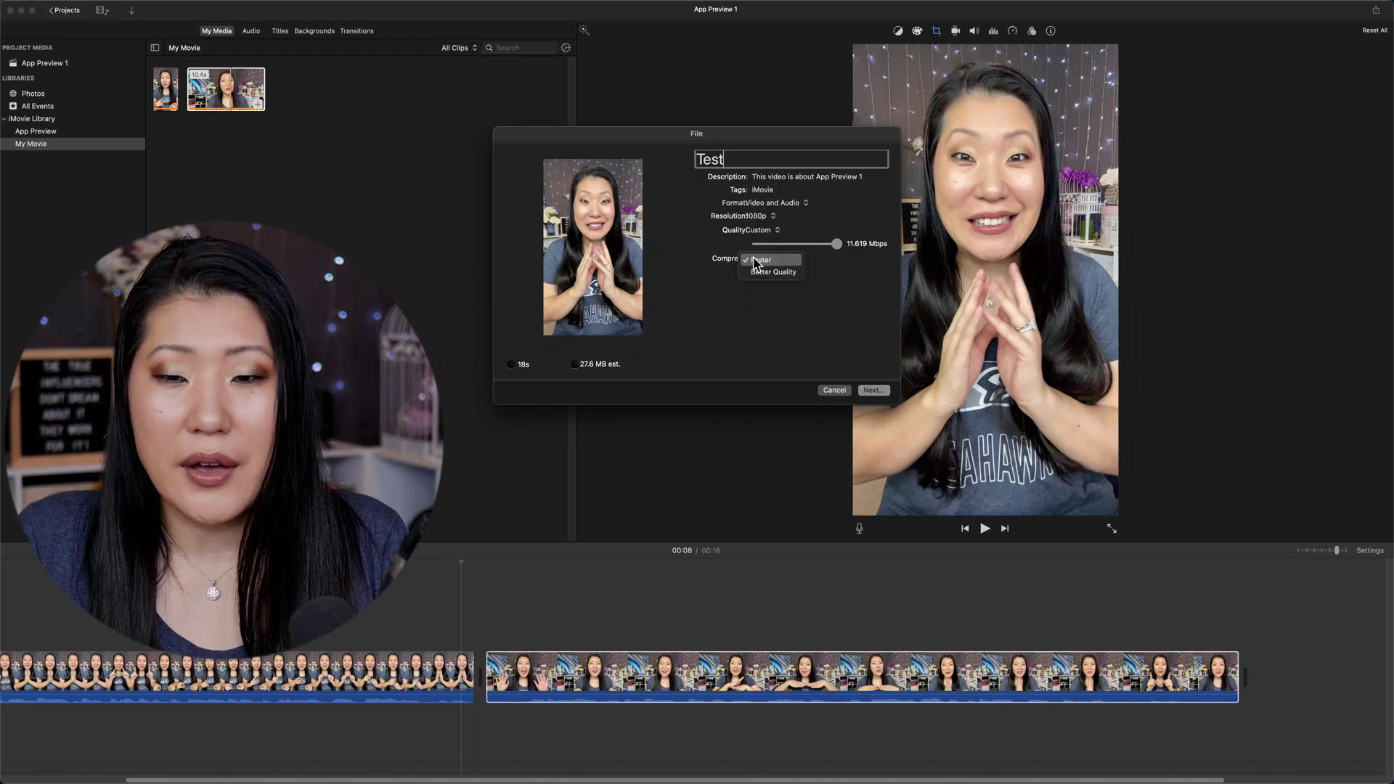
left_click(761, 272)
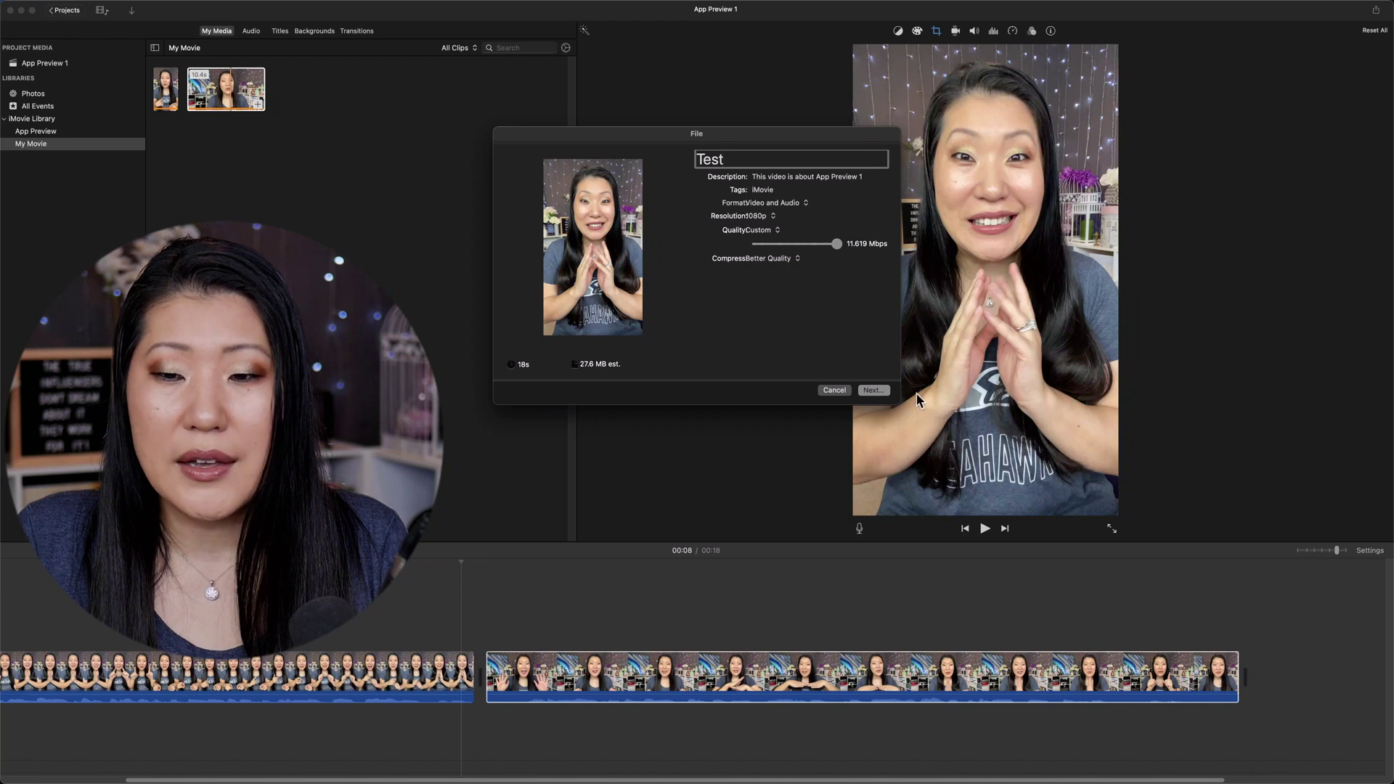
left_click(874, 390)
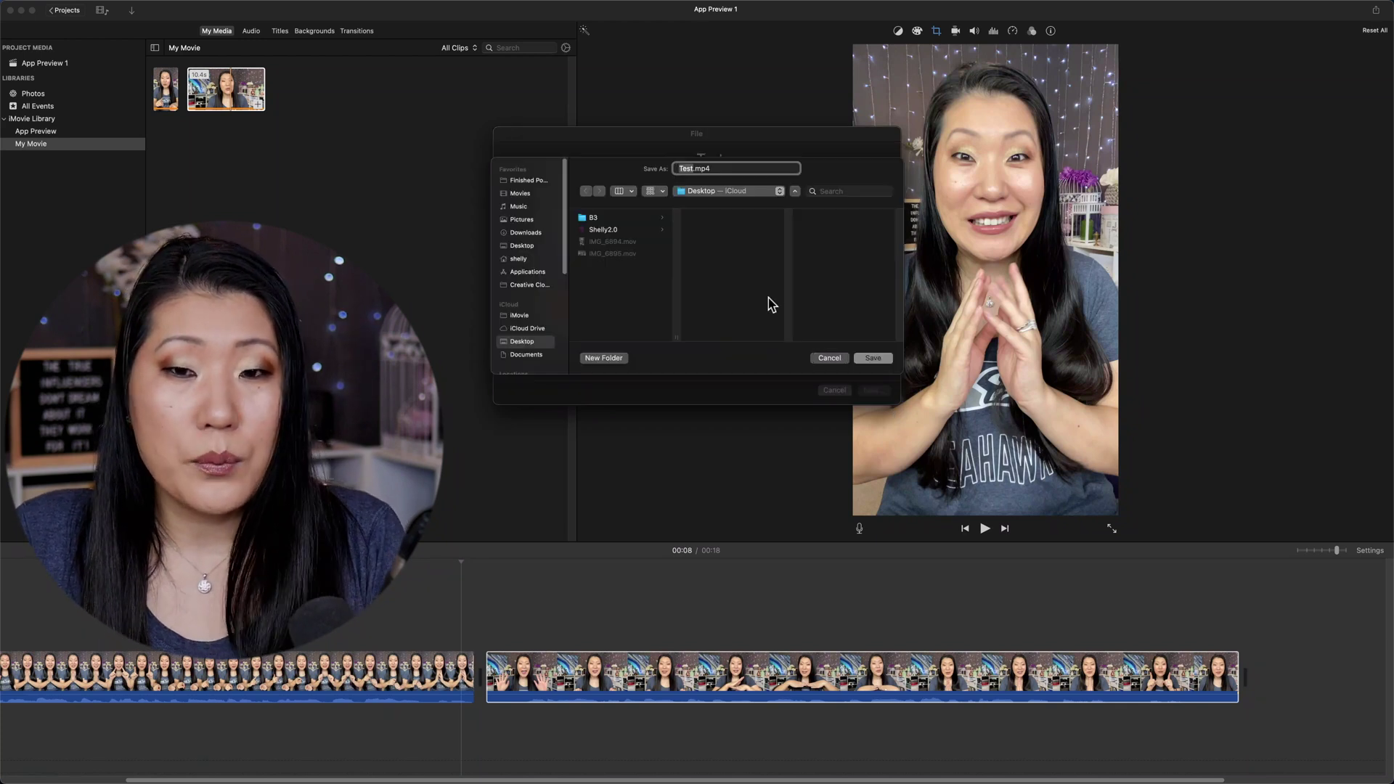
left_click(873, 358)
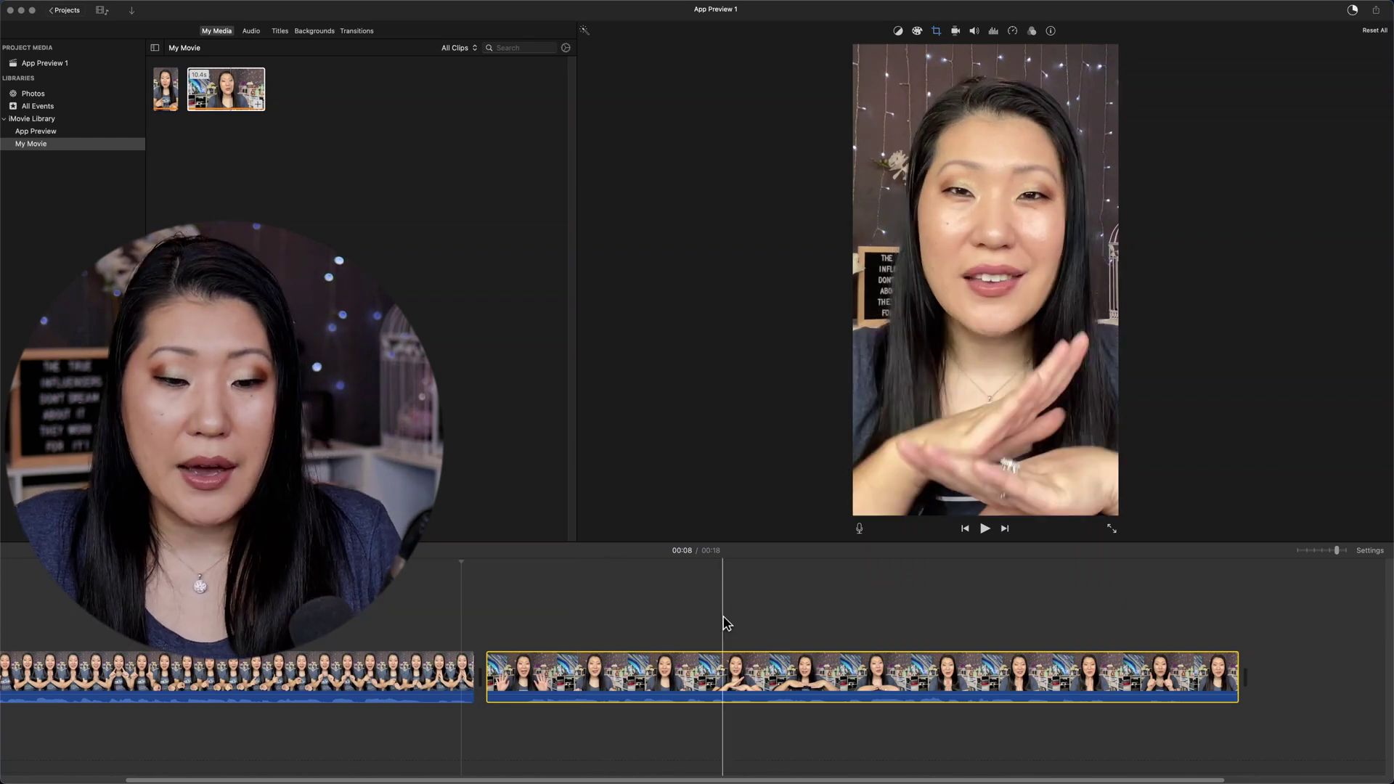
Step: Delete both the portrait and landscape clips from the timeline
left_click(353, 671)
key("Delete")
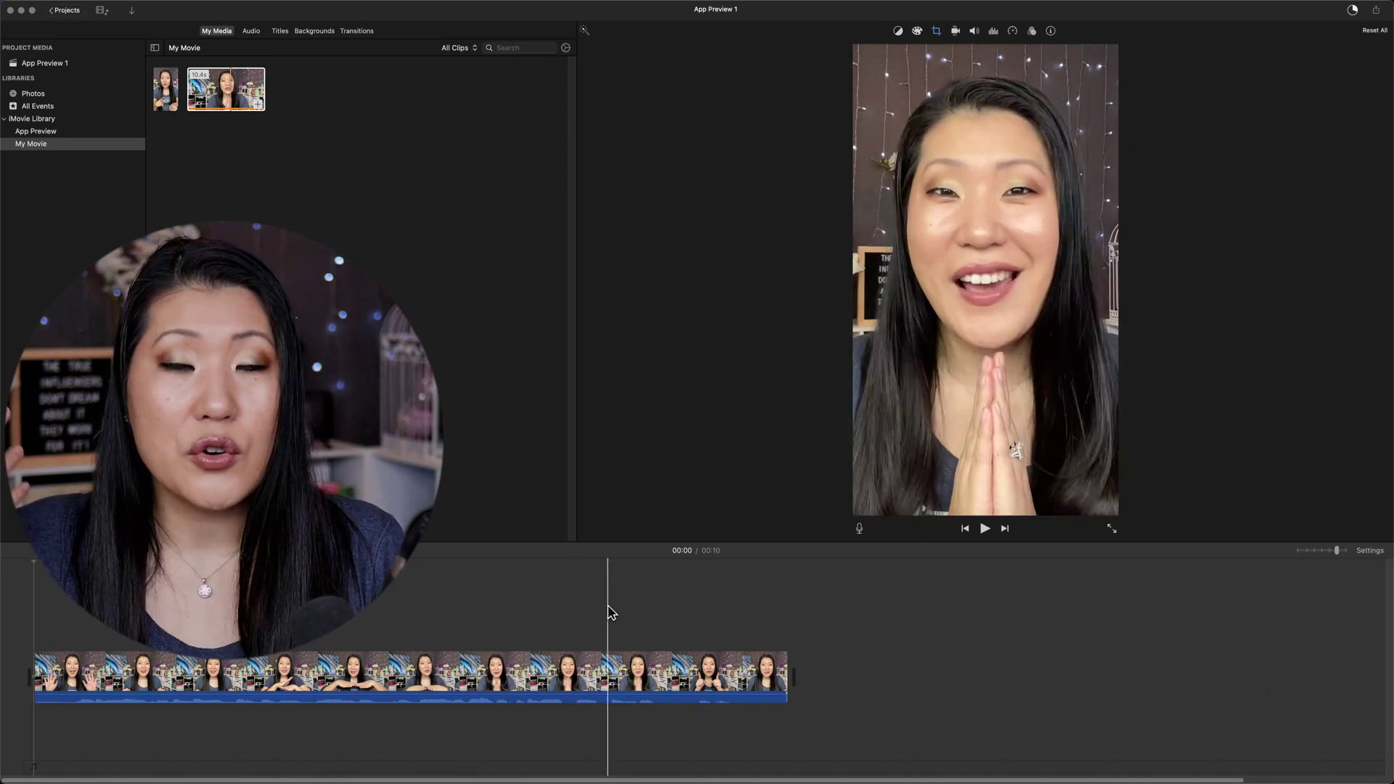
left_click(490, 683)
key("Delete")
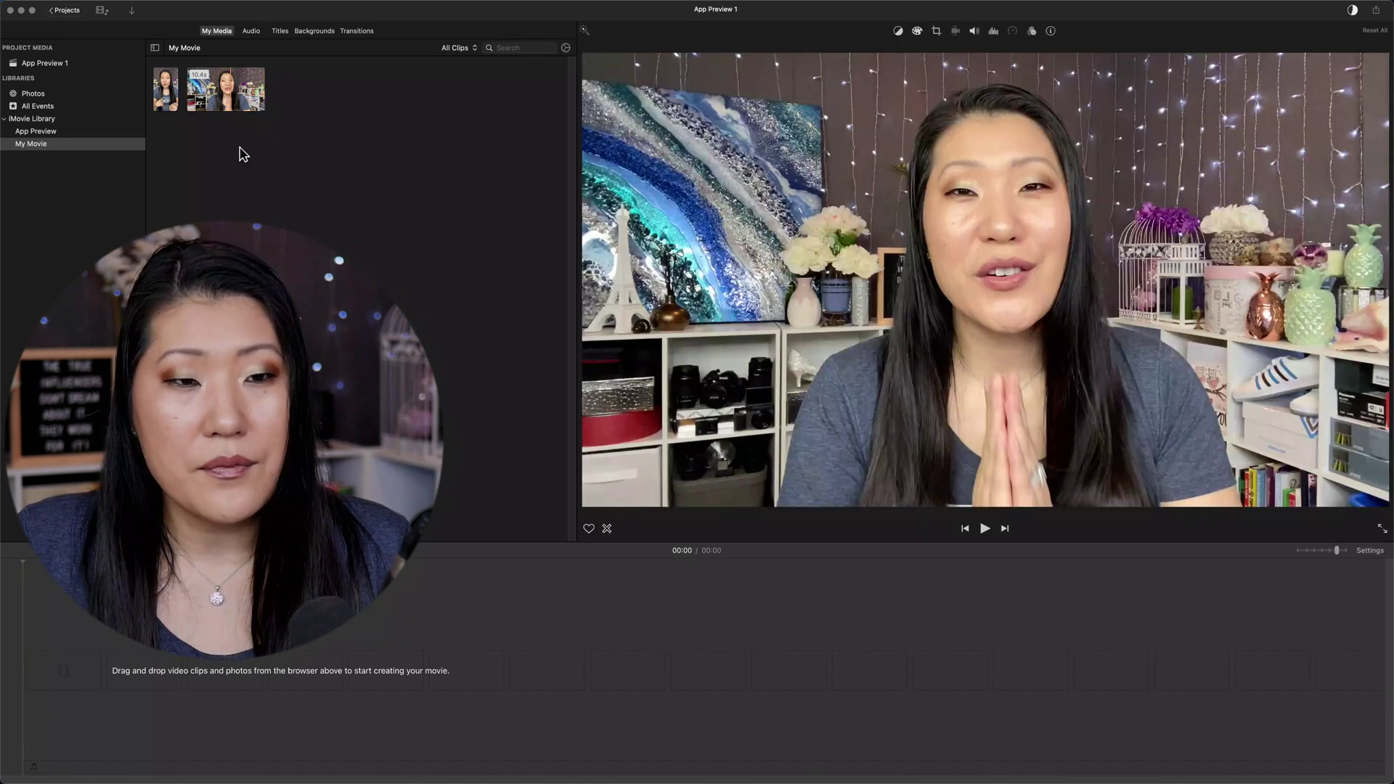
Step: Drag the landscape clip into the empty timeline, then the vertical clip after it
left_click_drag(220, 85, 105, 681)
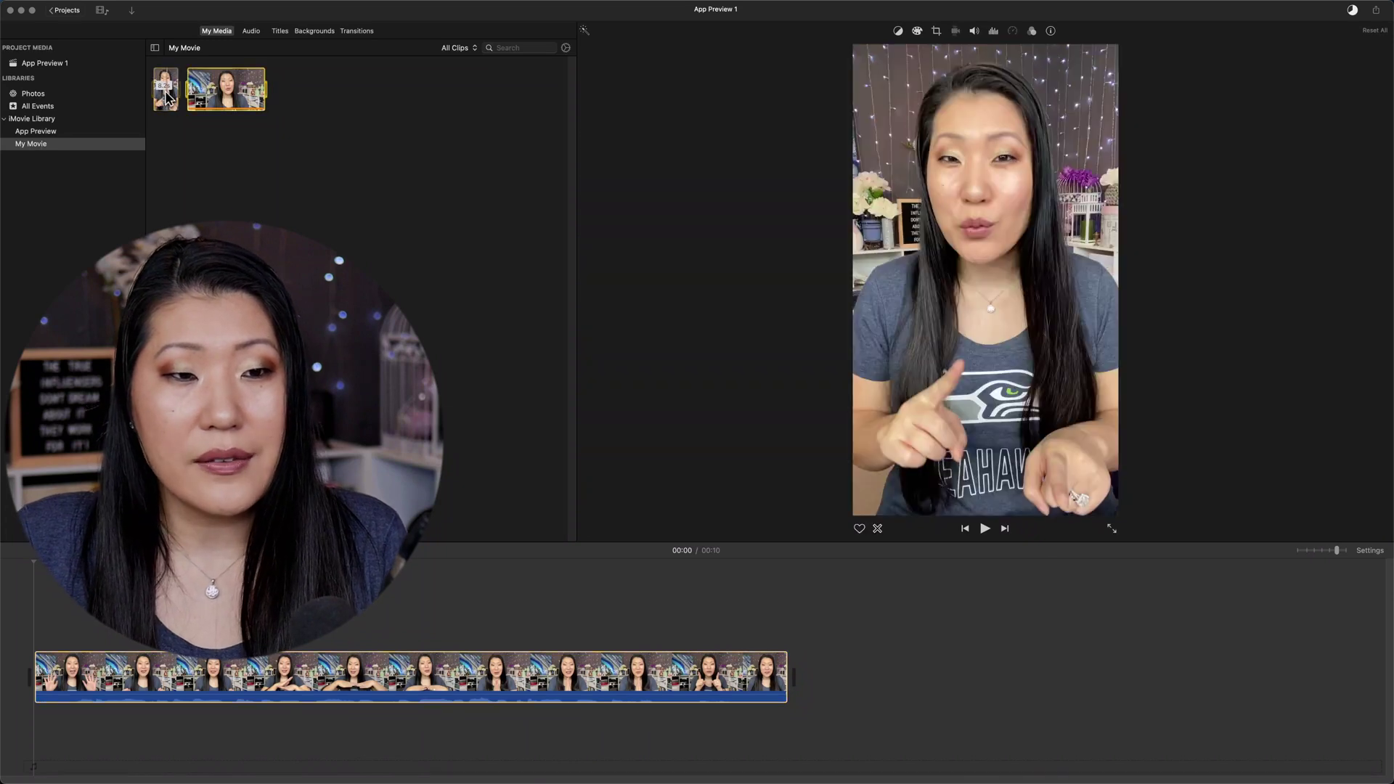
left_click_drag(166, 94, 937, 614)
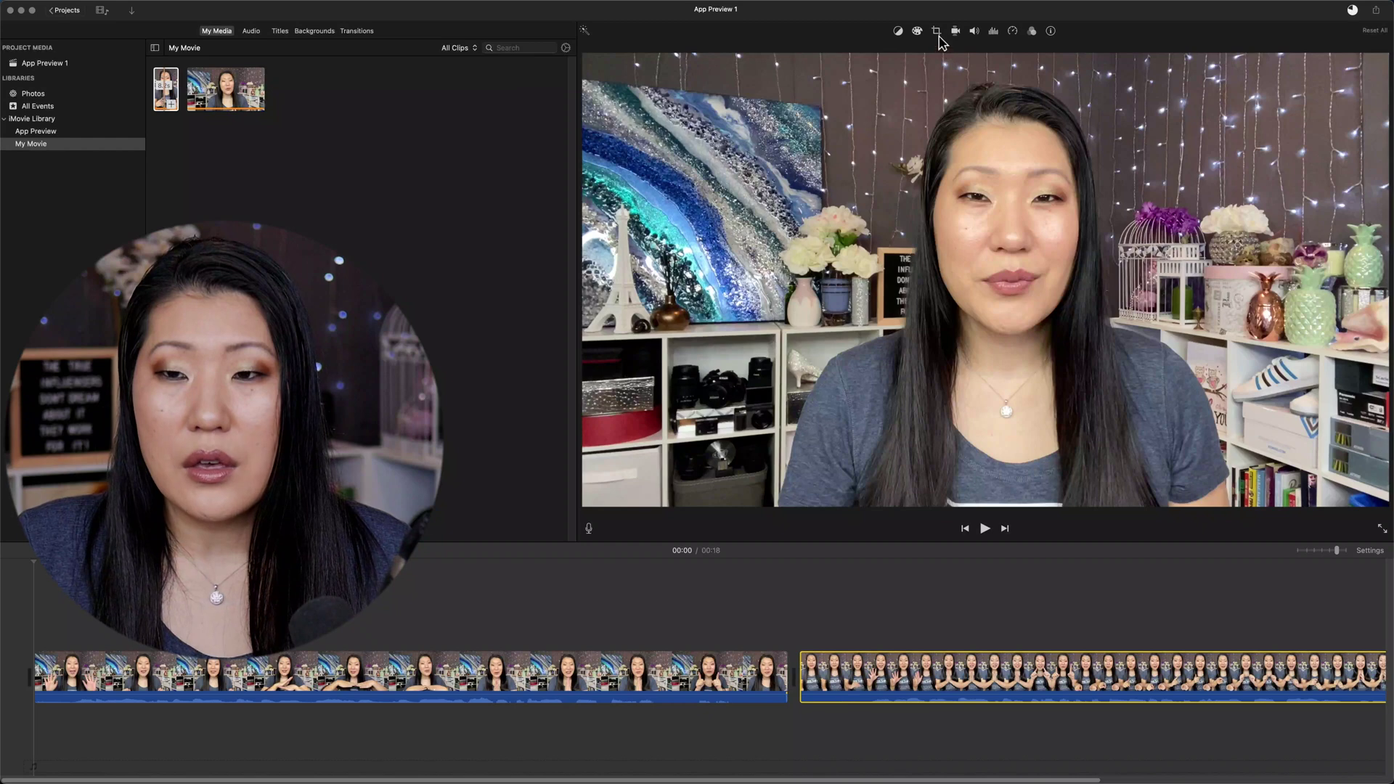
Step: Set the vertical clip to Crop to Fill, briefly trying Fit before switching back
left_click(936, 31)
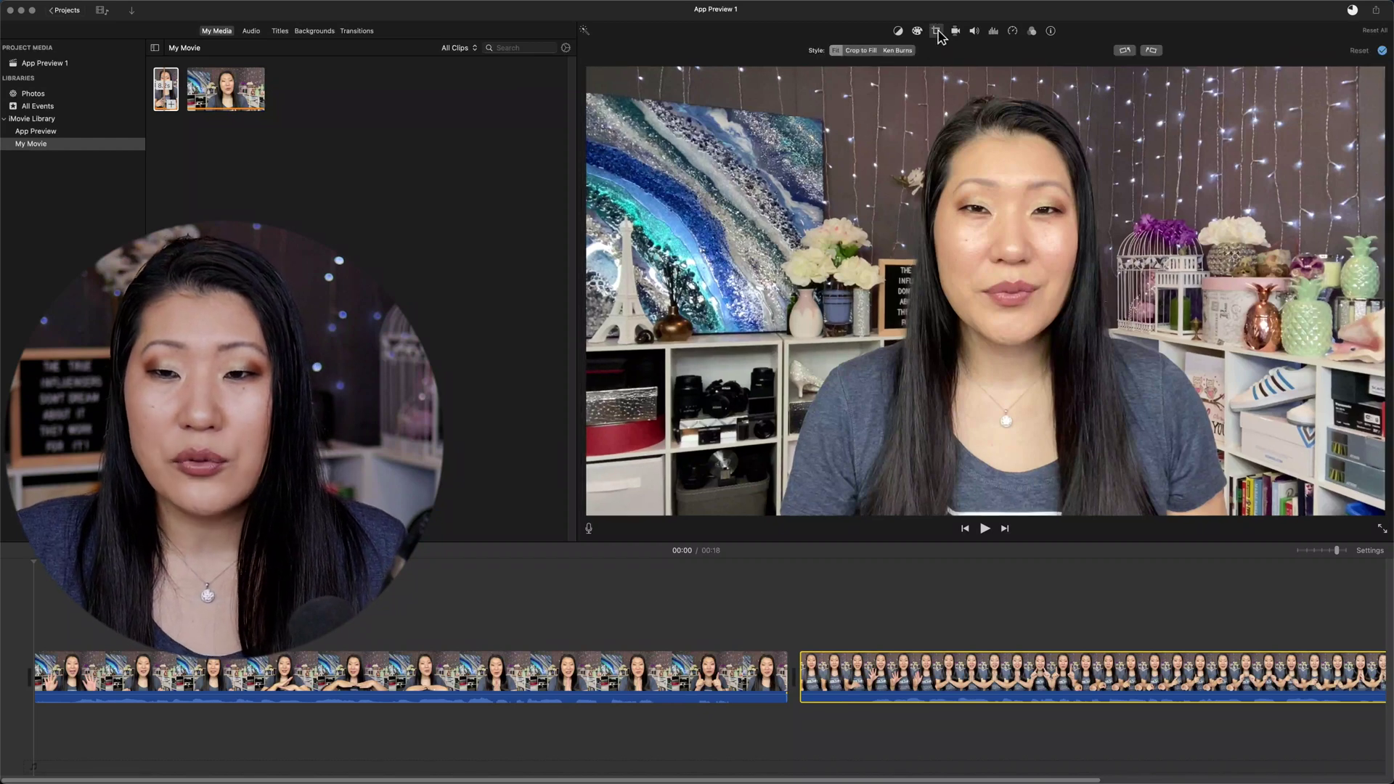
left_click(870, 52)
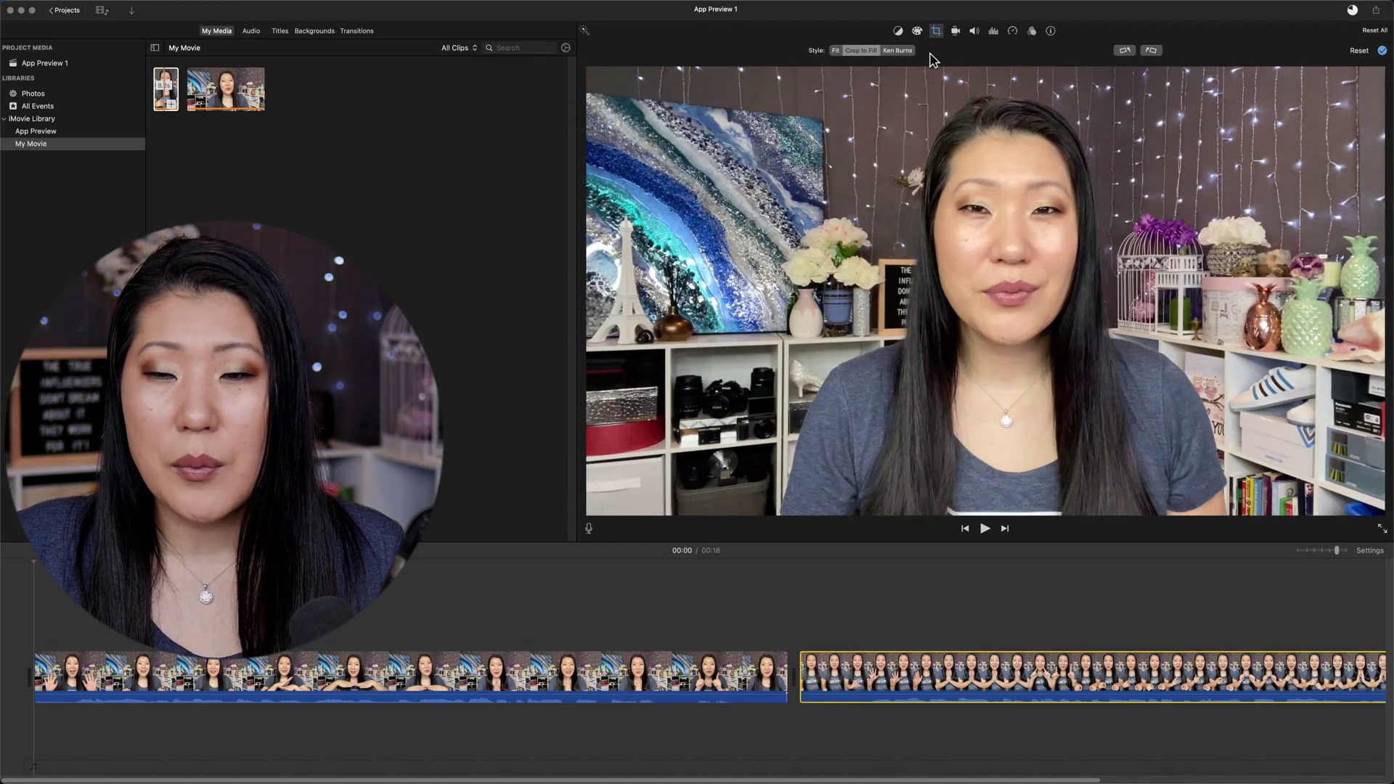
left_click(836, 51)
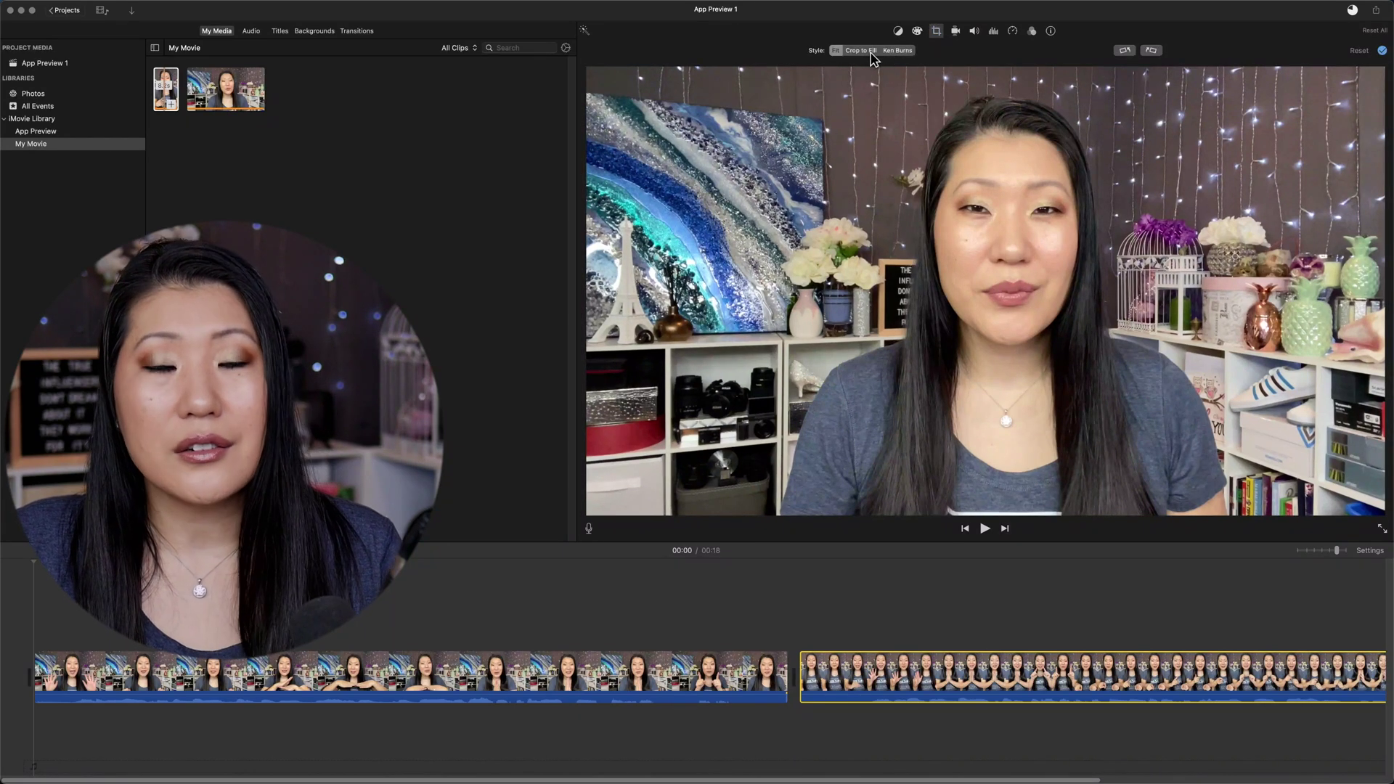
left_click(866, 52)
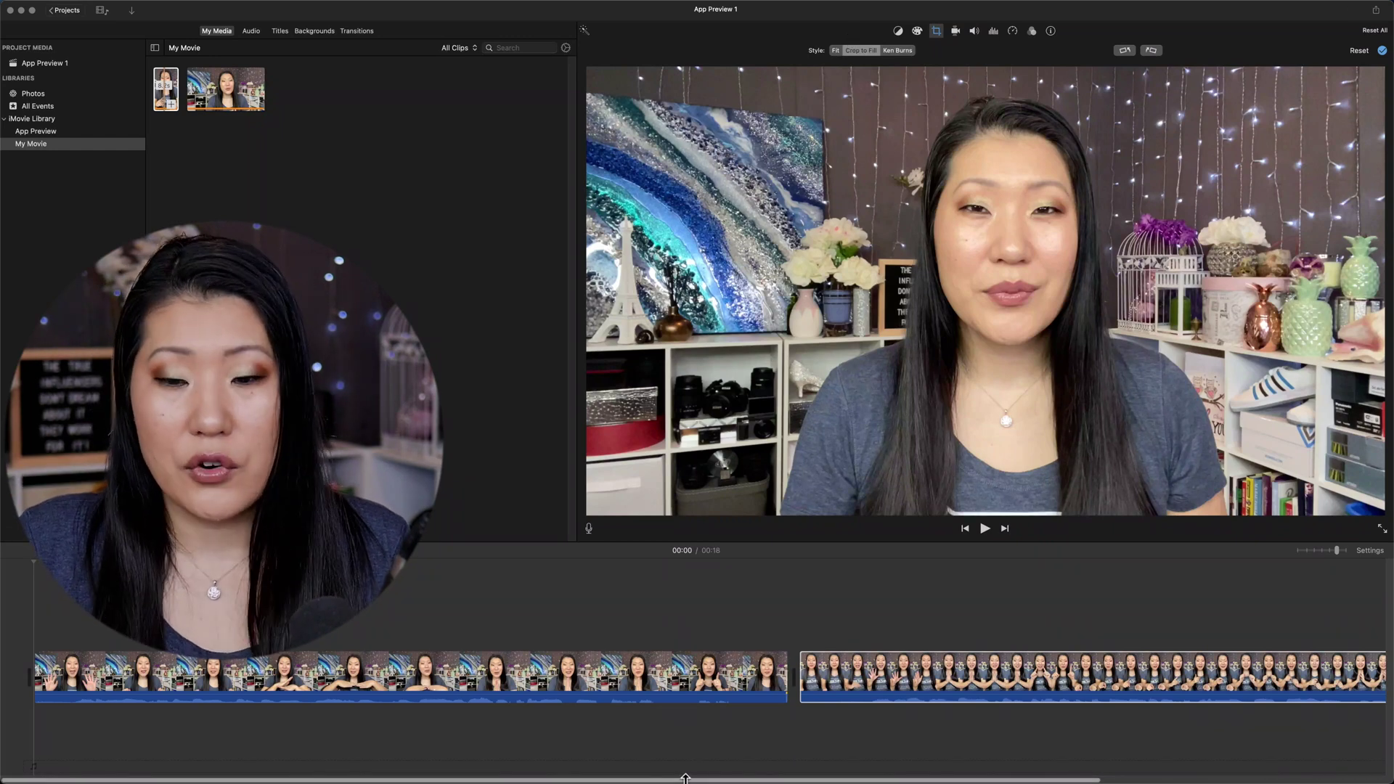
left_click_drag(687, 779, 804, 781)
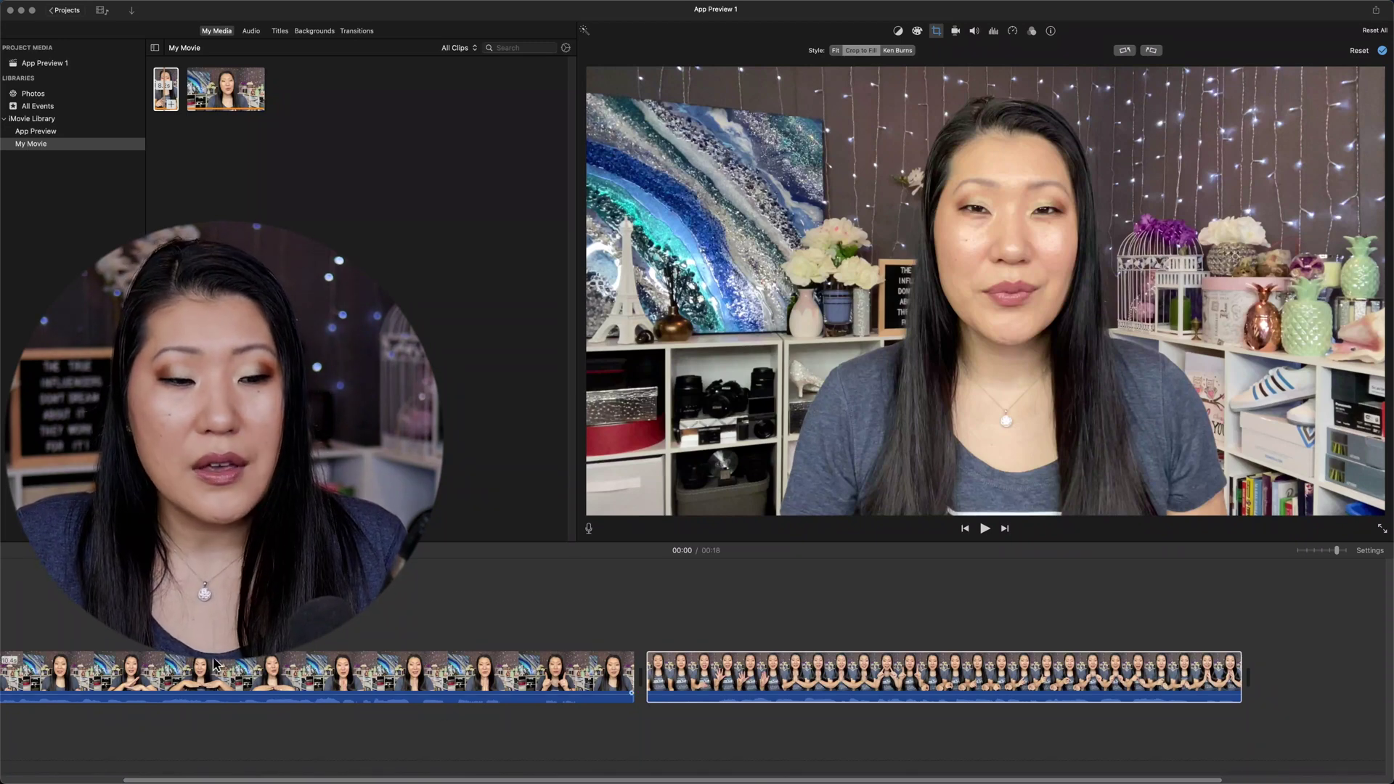
Step: Rotate the landscape clip around, then return it to upright
left_click(245, 676)
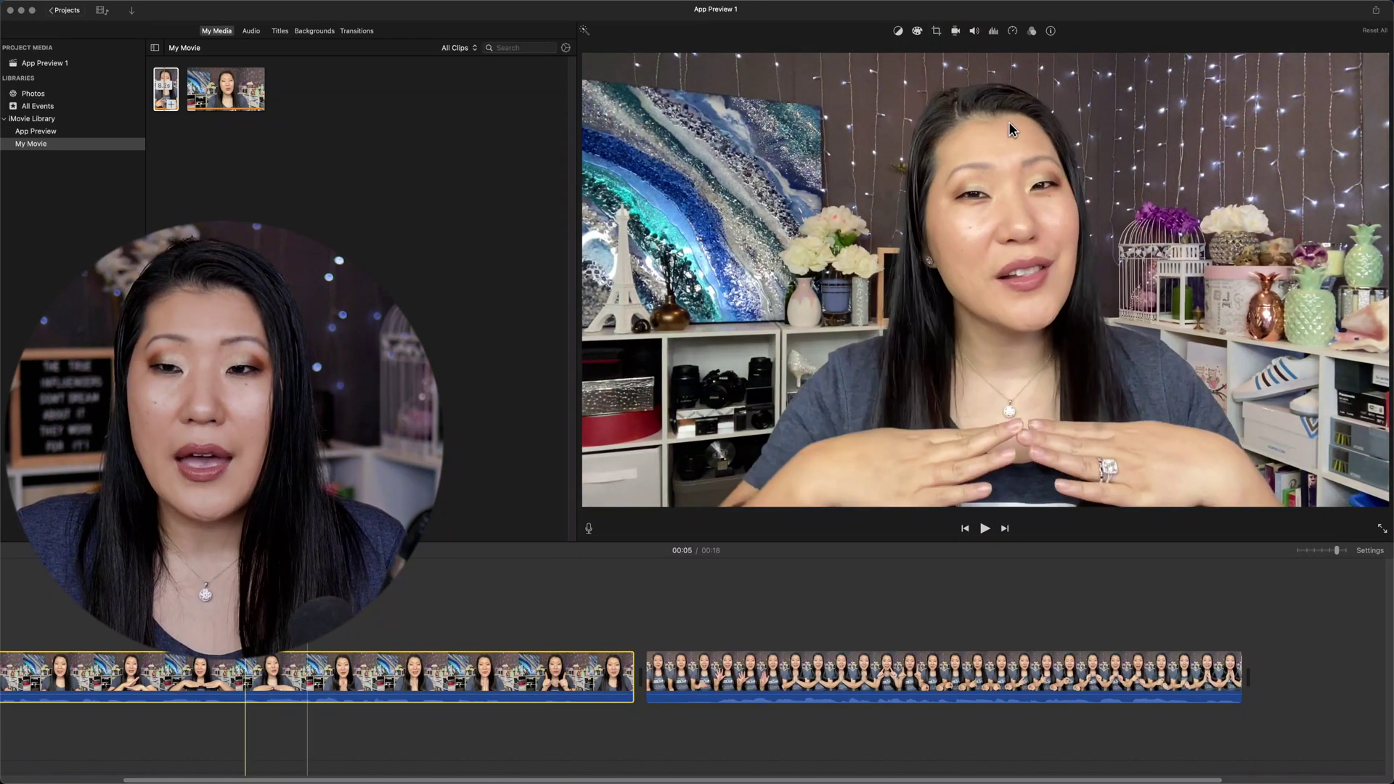
left_click(938, 32)
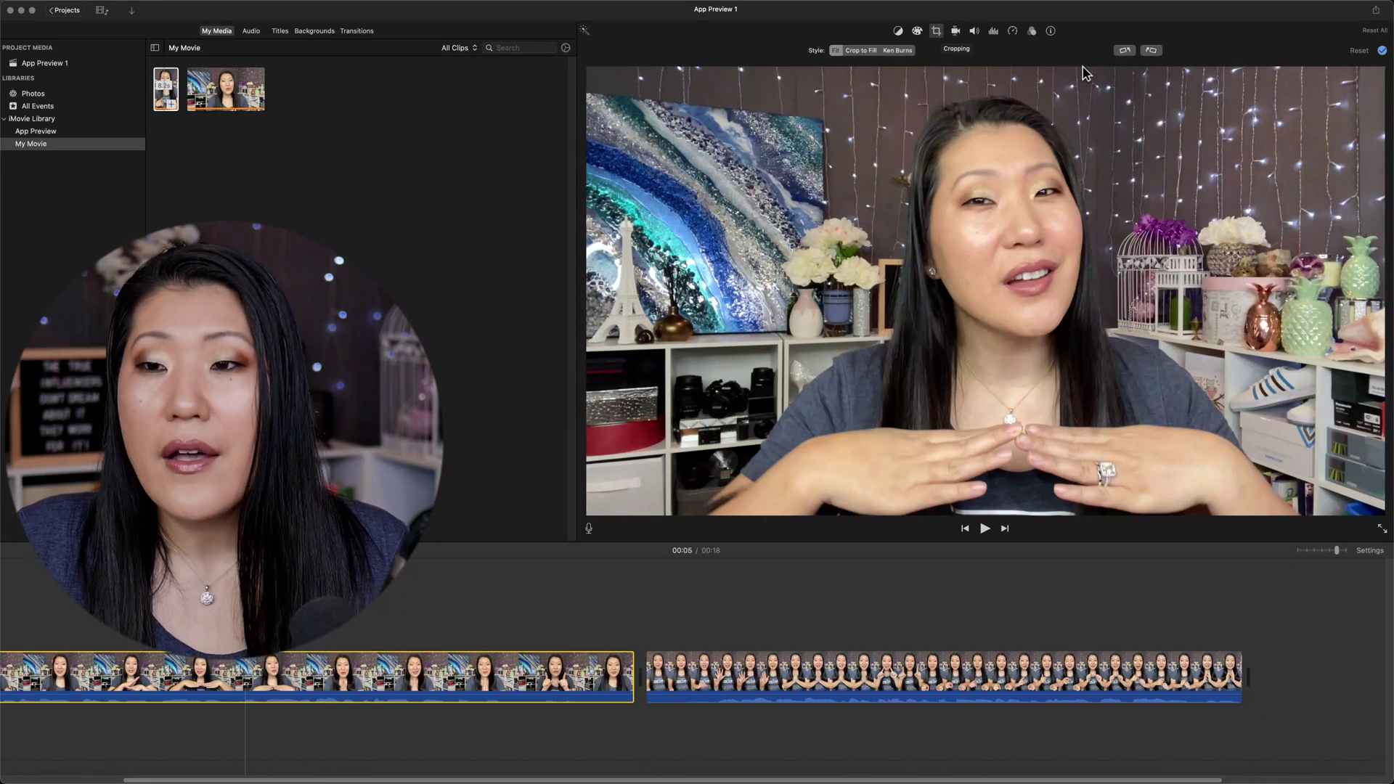
left_click(1153, 52)
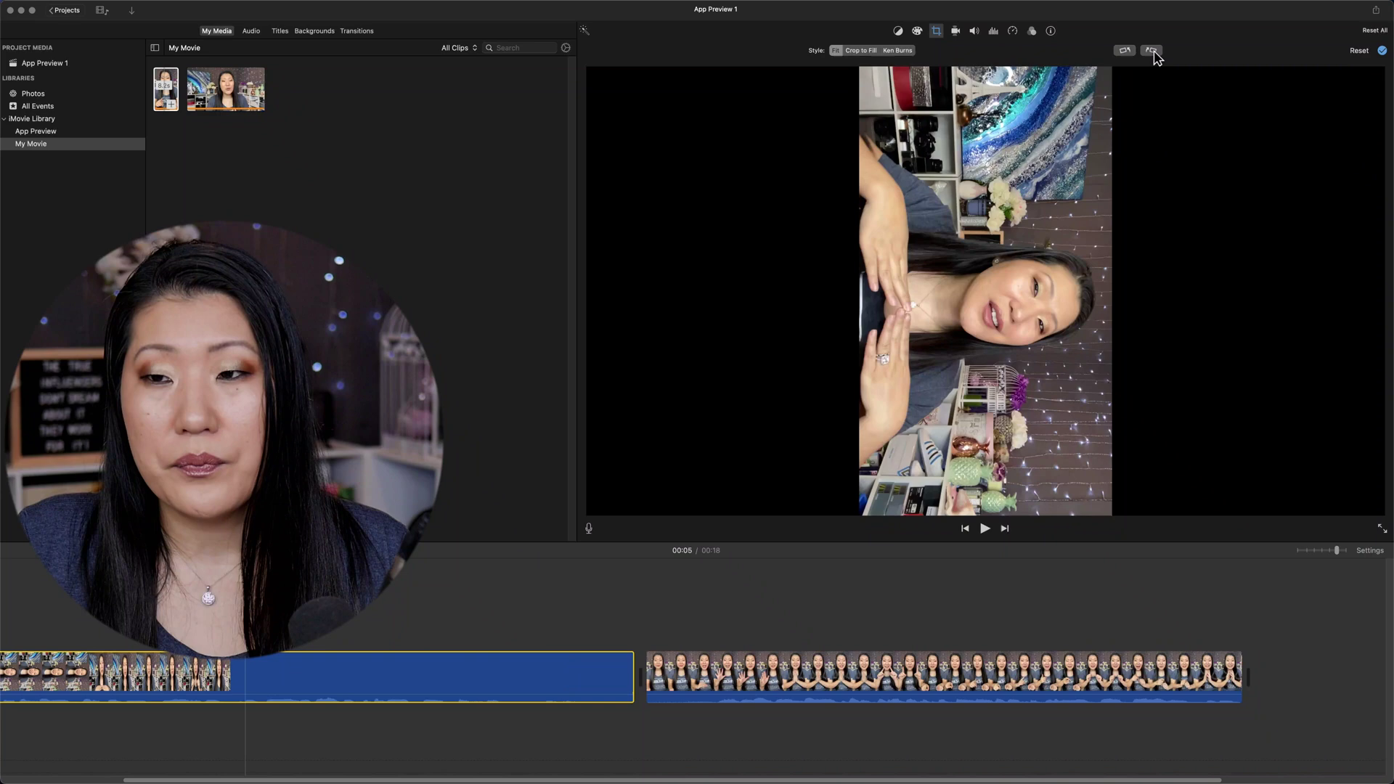
left_click(1153, 52)
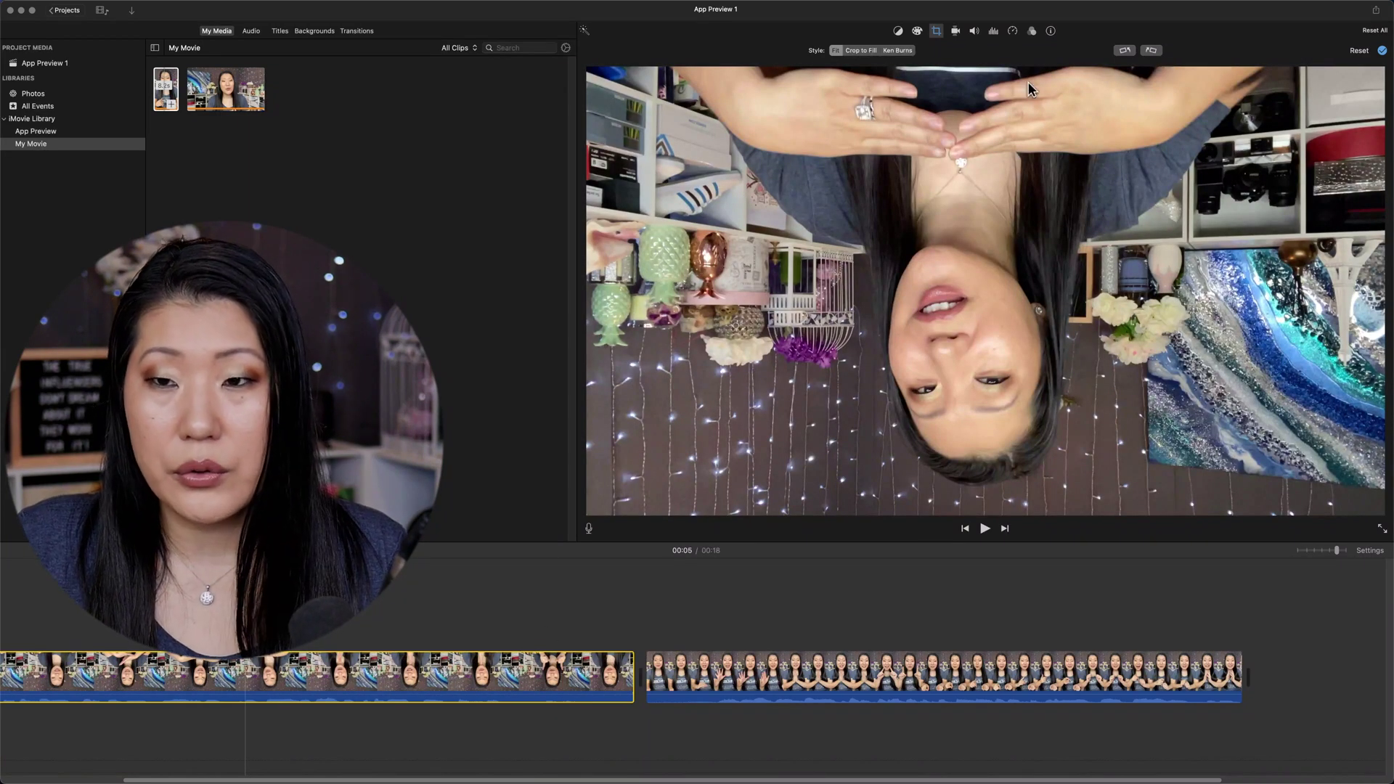
left_click(1151, 50)
left_click(1150, 50)
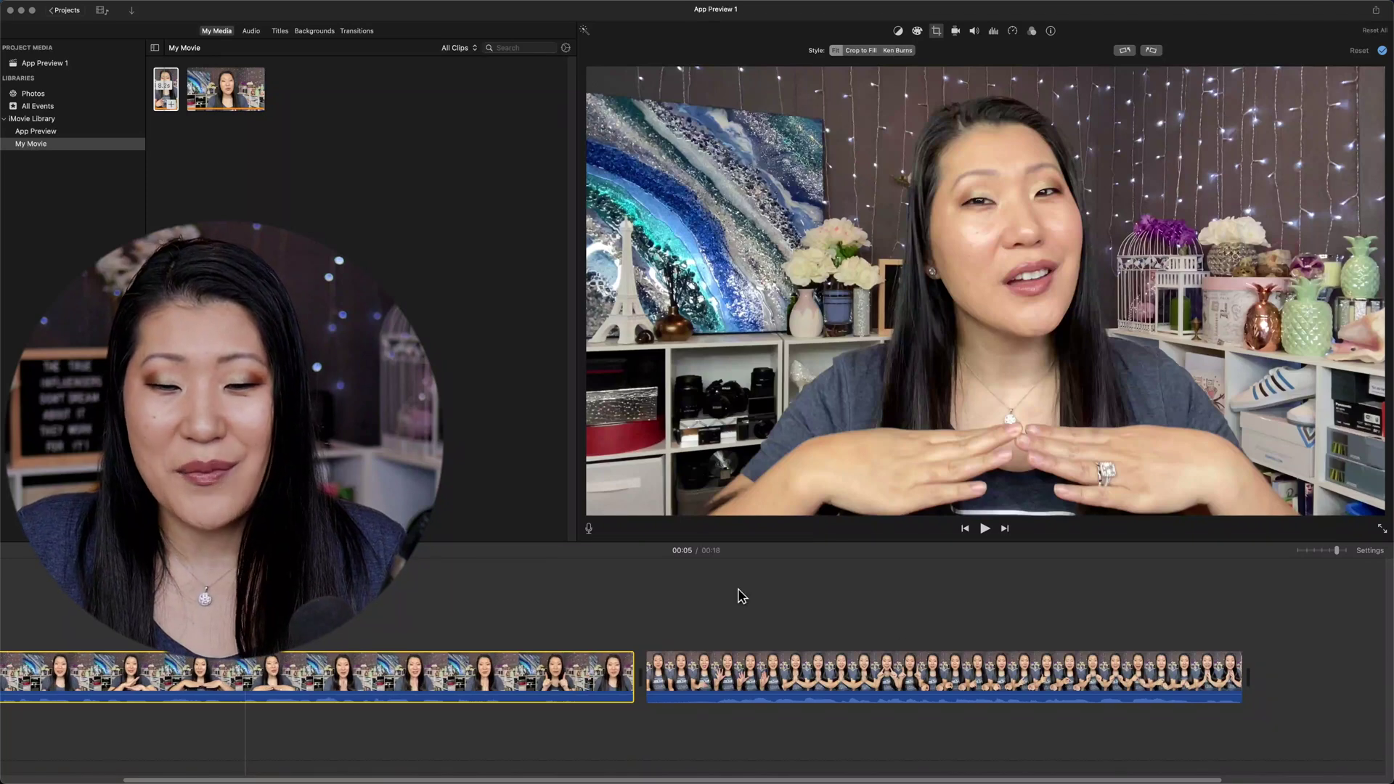
left_click(697, 584)
Step: Move the vertical clip's crop up toward her face and rotate it clockwise a quarter turn
left_click(690, 671)
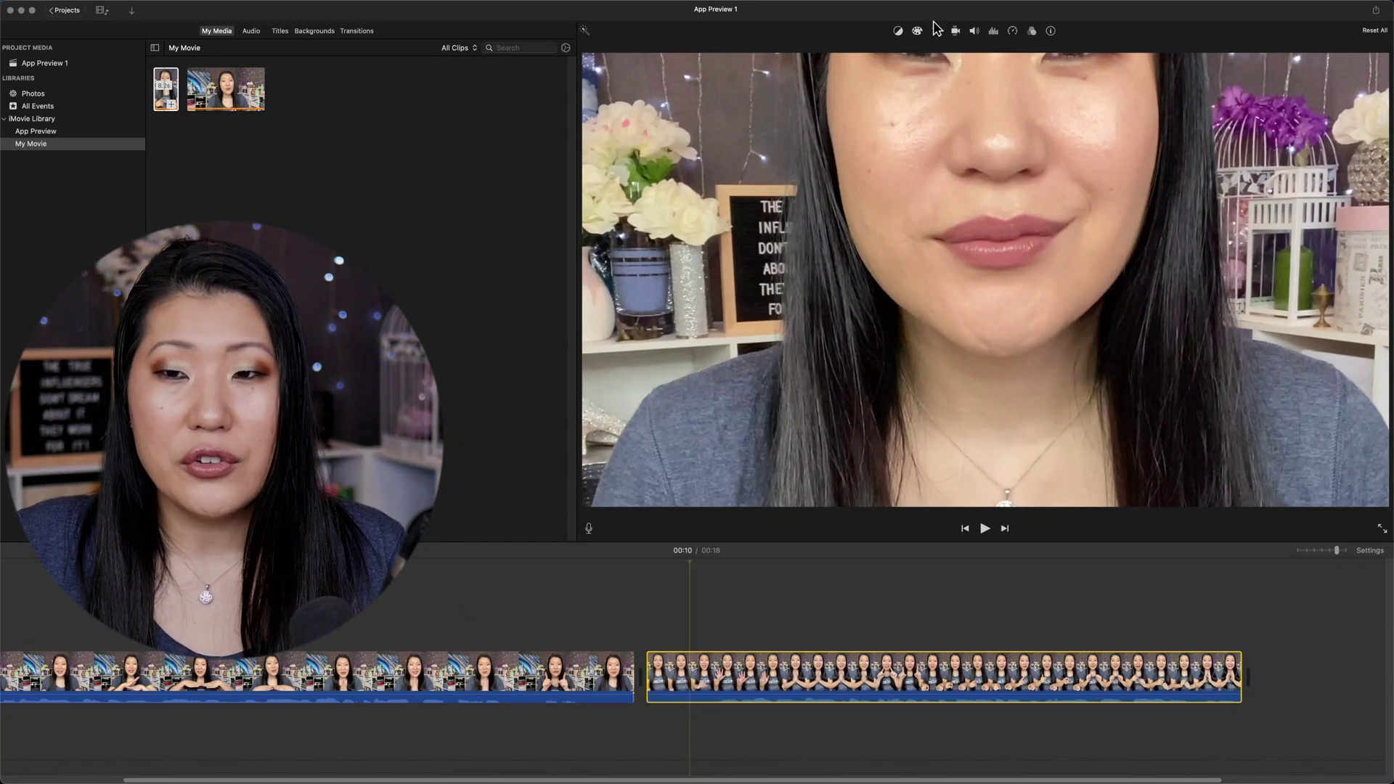
left_click(936, 32)
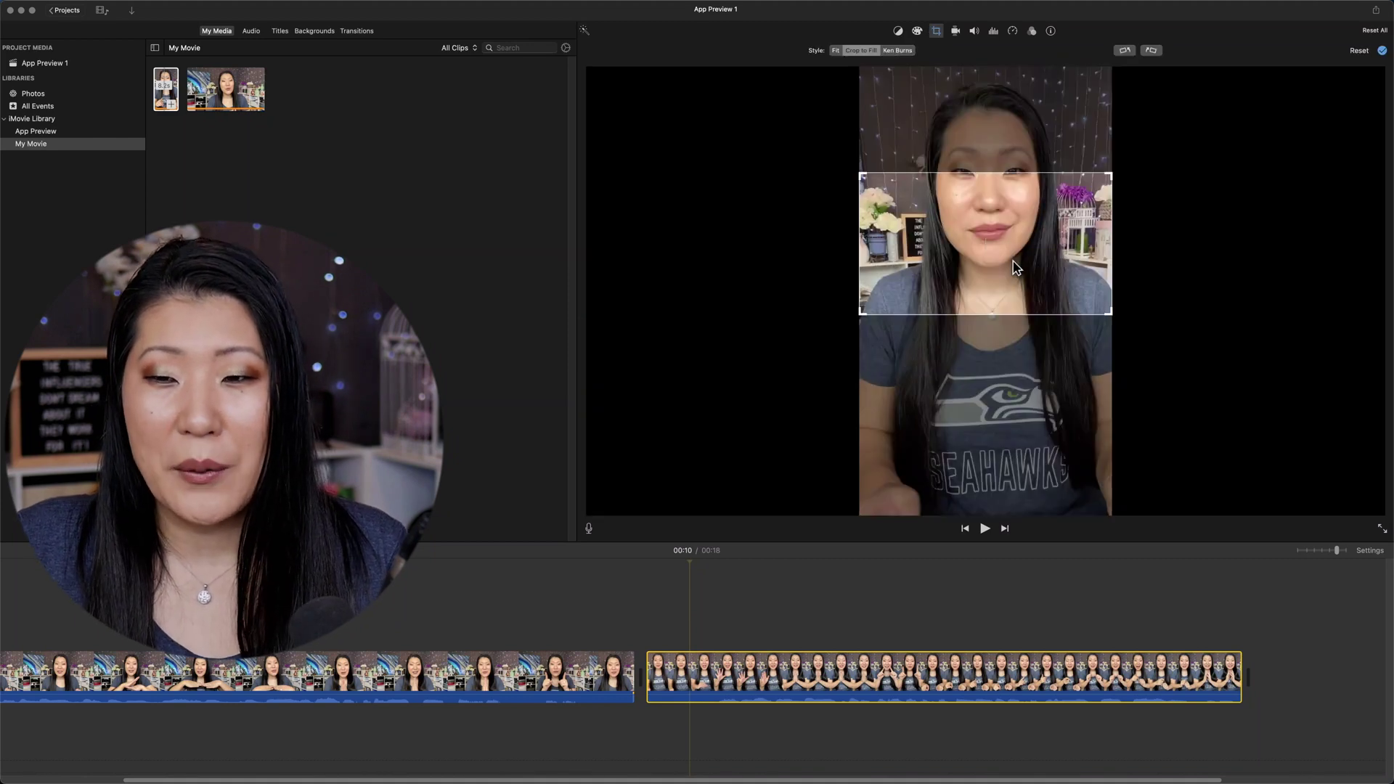
left_click_drag(969, 261, 982, 209)
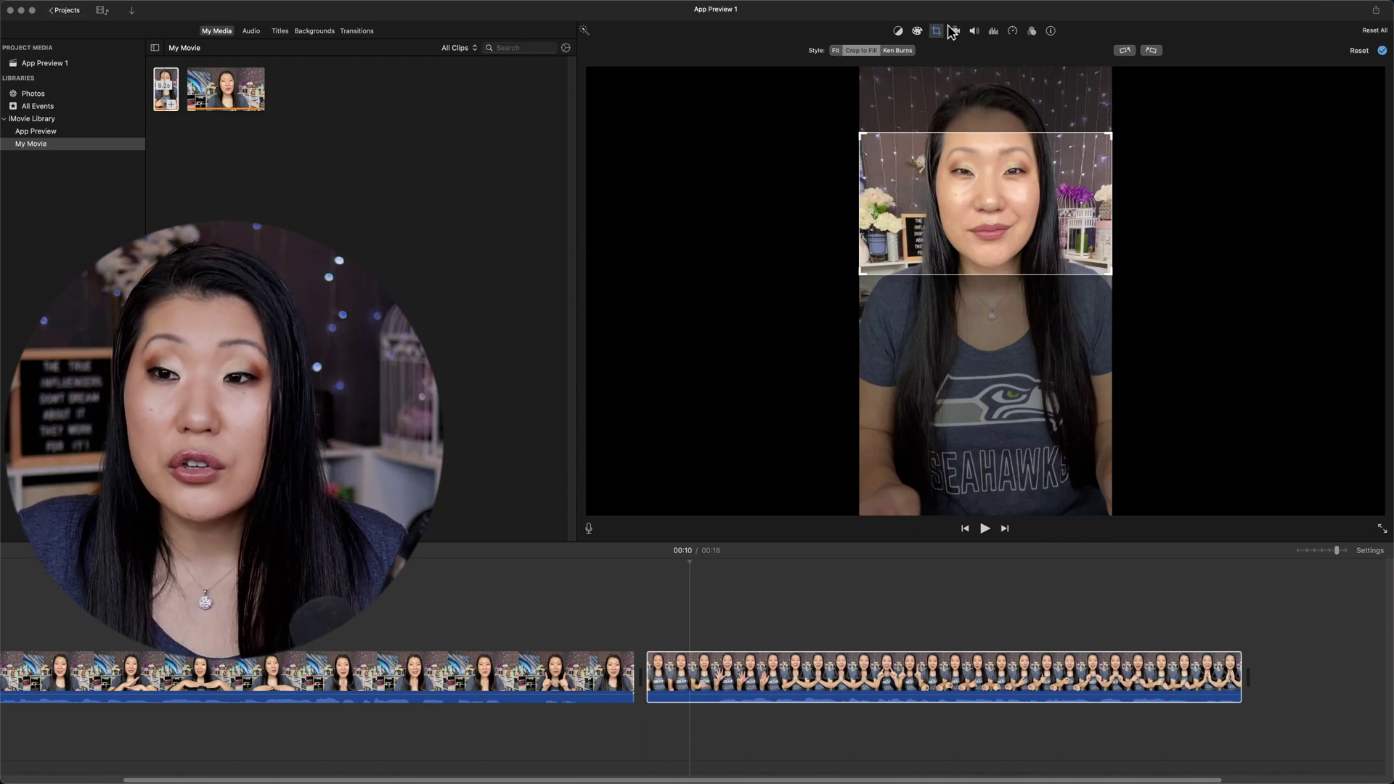
left_click(1153, 51)
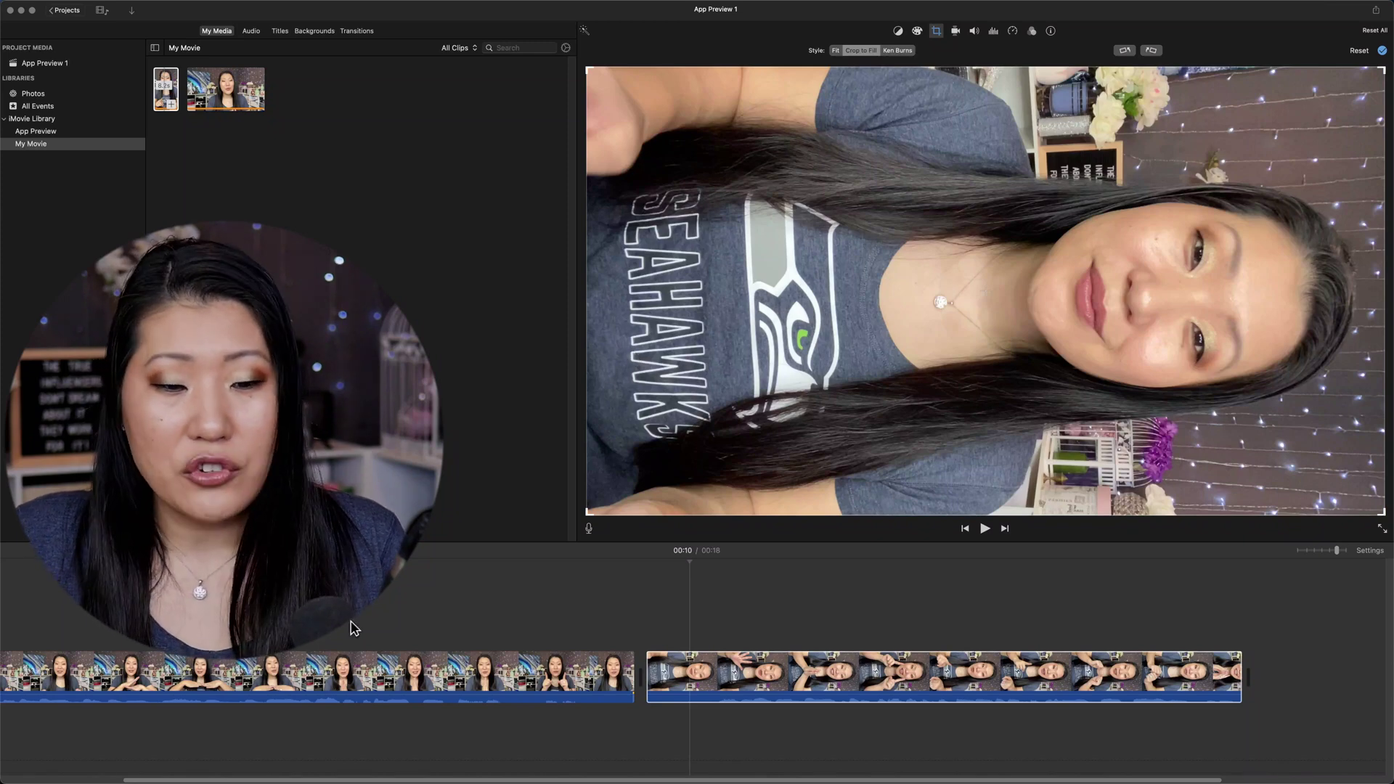
Step: Delete the landscape clip and start a file export titled Test
left_click(525, 683)
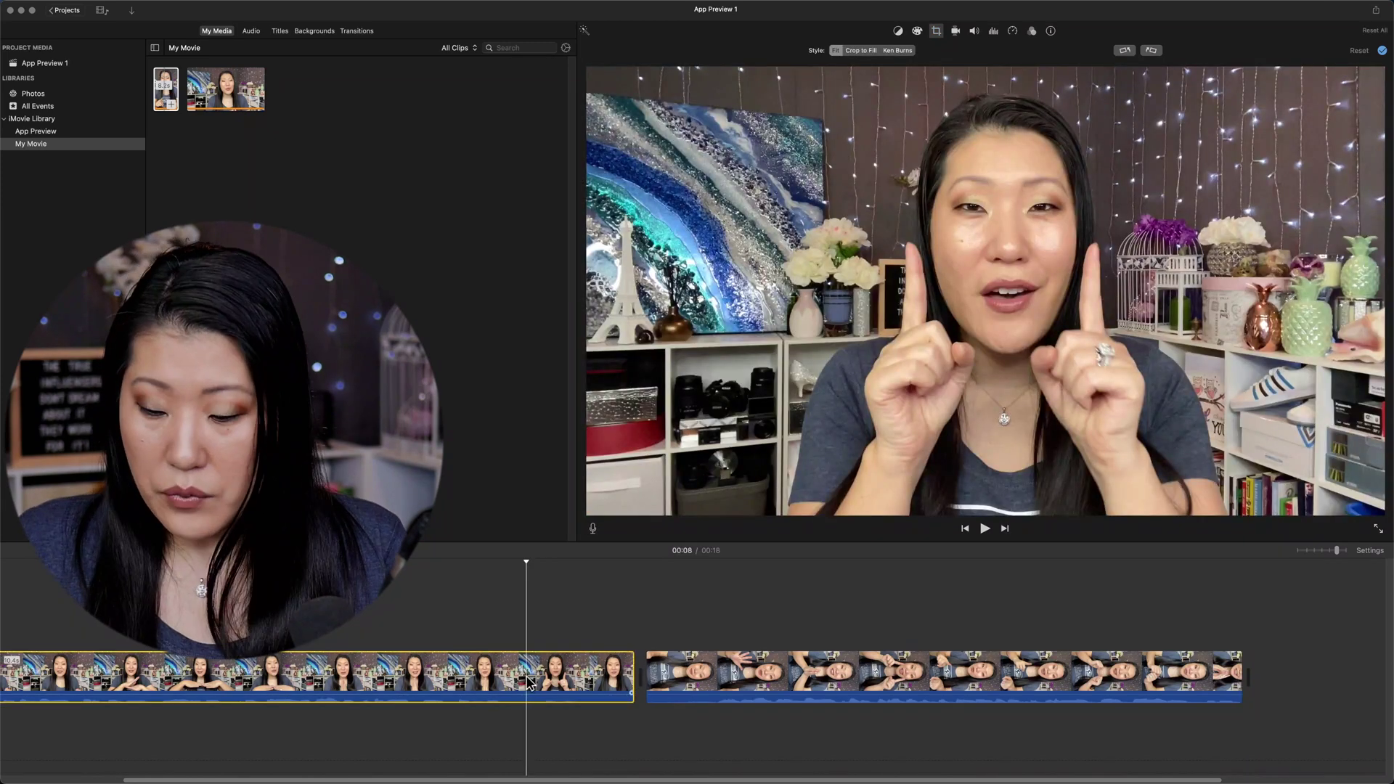
key("Delete")
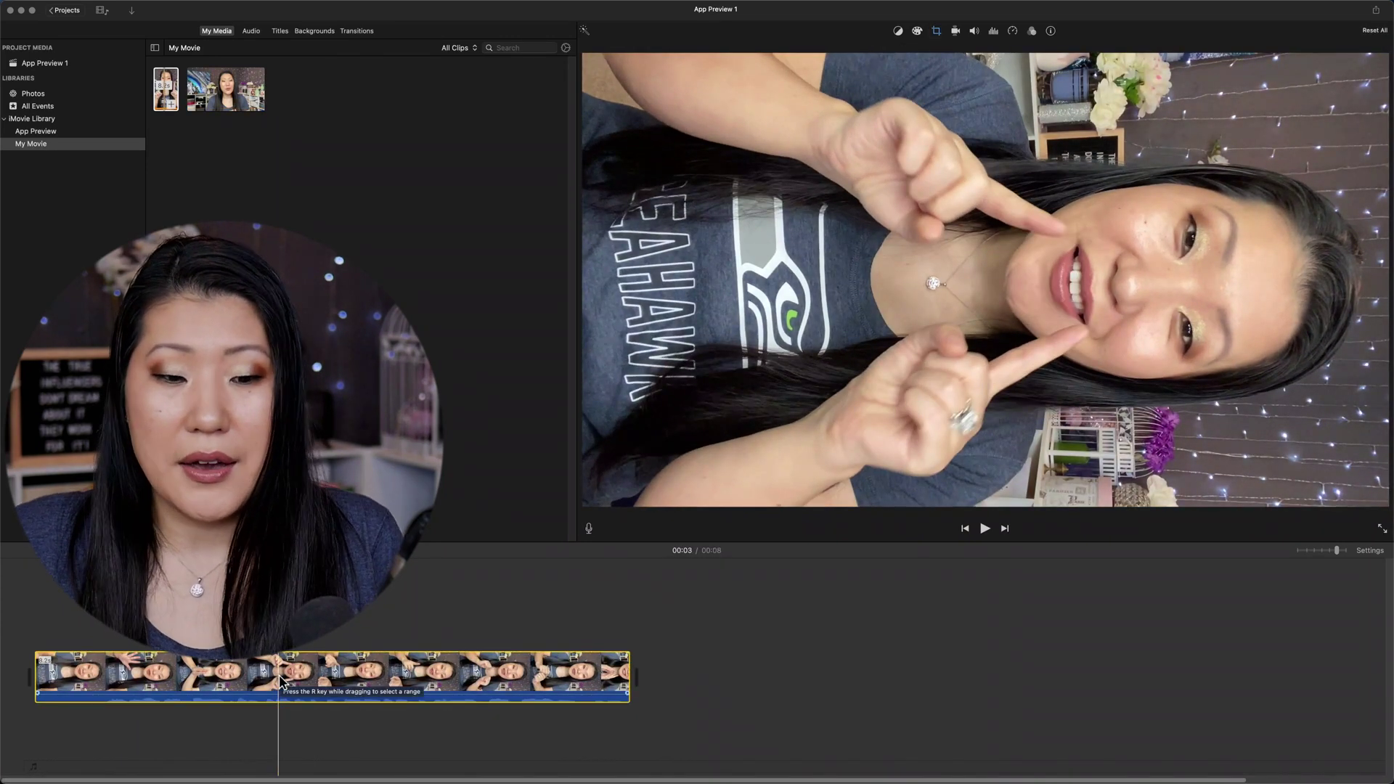
left_click(1375, 9)
left_click(1280, 143)
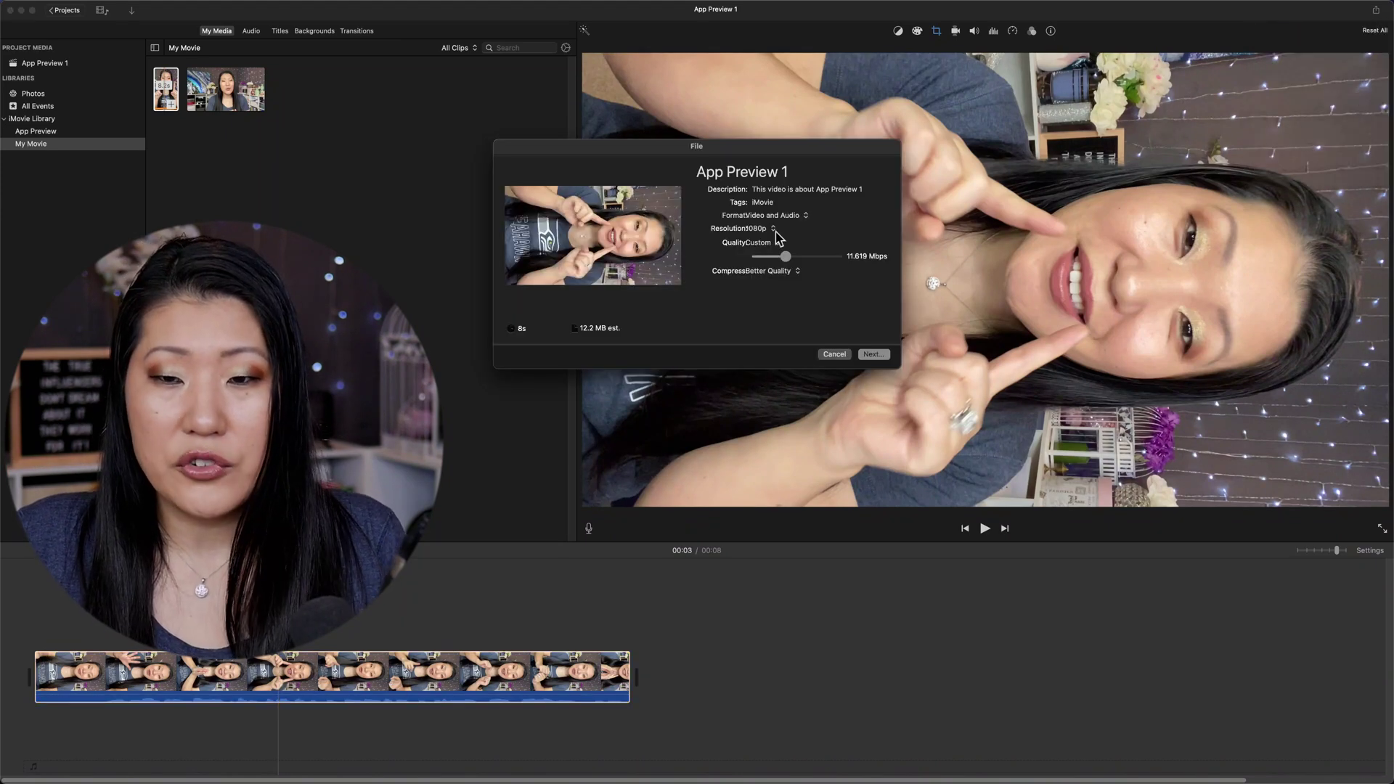
left_click(787, 171)
left_click_drag(787, 172, 631, 171)
type("Test")
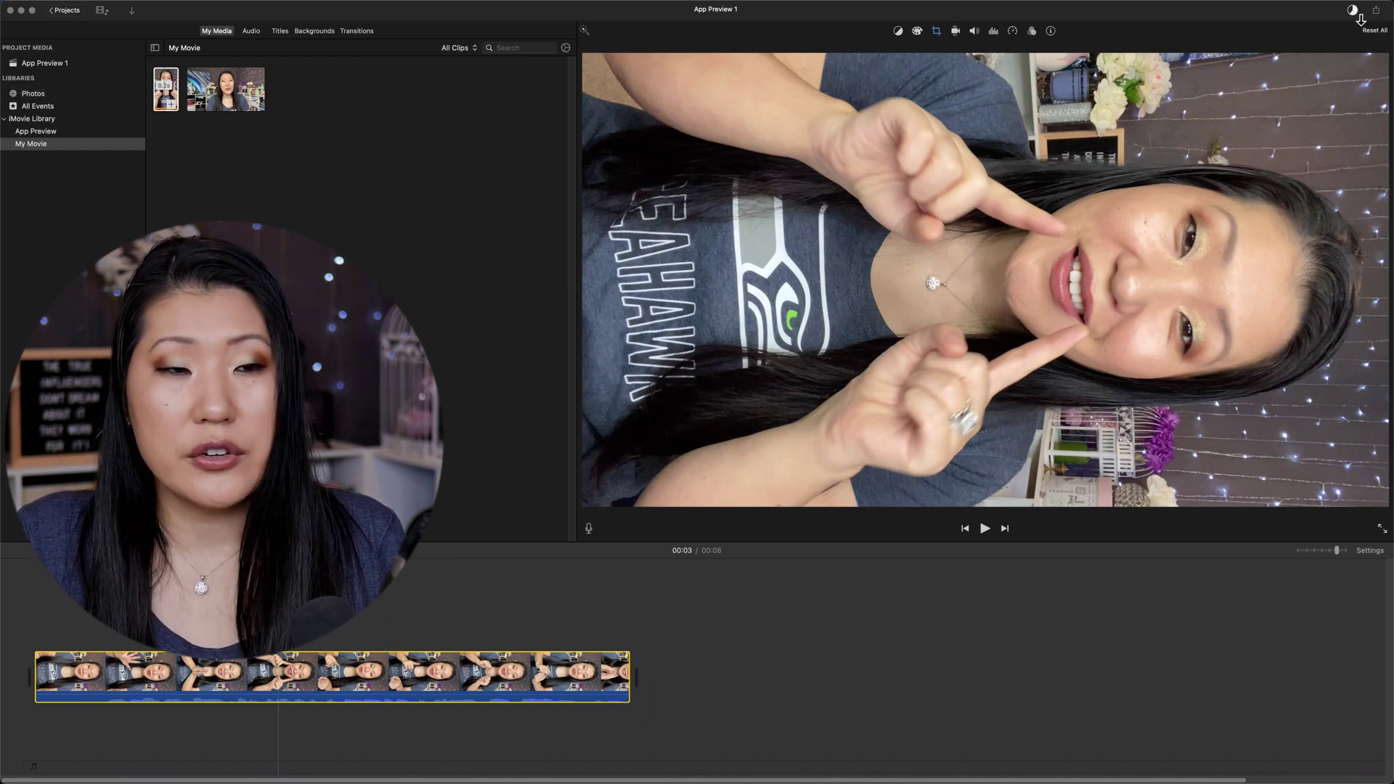
Step: Minimize iMovie, check Test.mp4's info in QuickTime Player for 608×1080, then close it
left_click(21, 10)
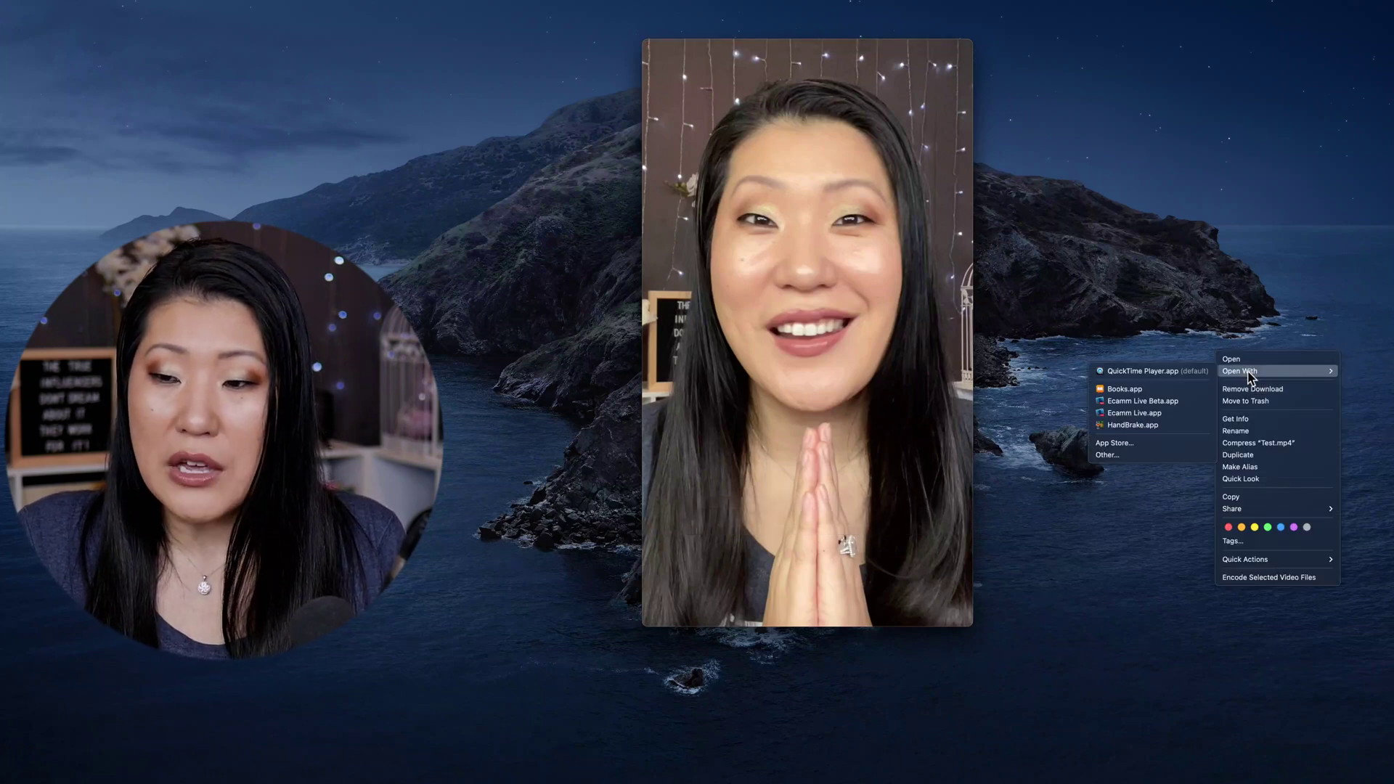
left_click(1237, 421)
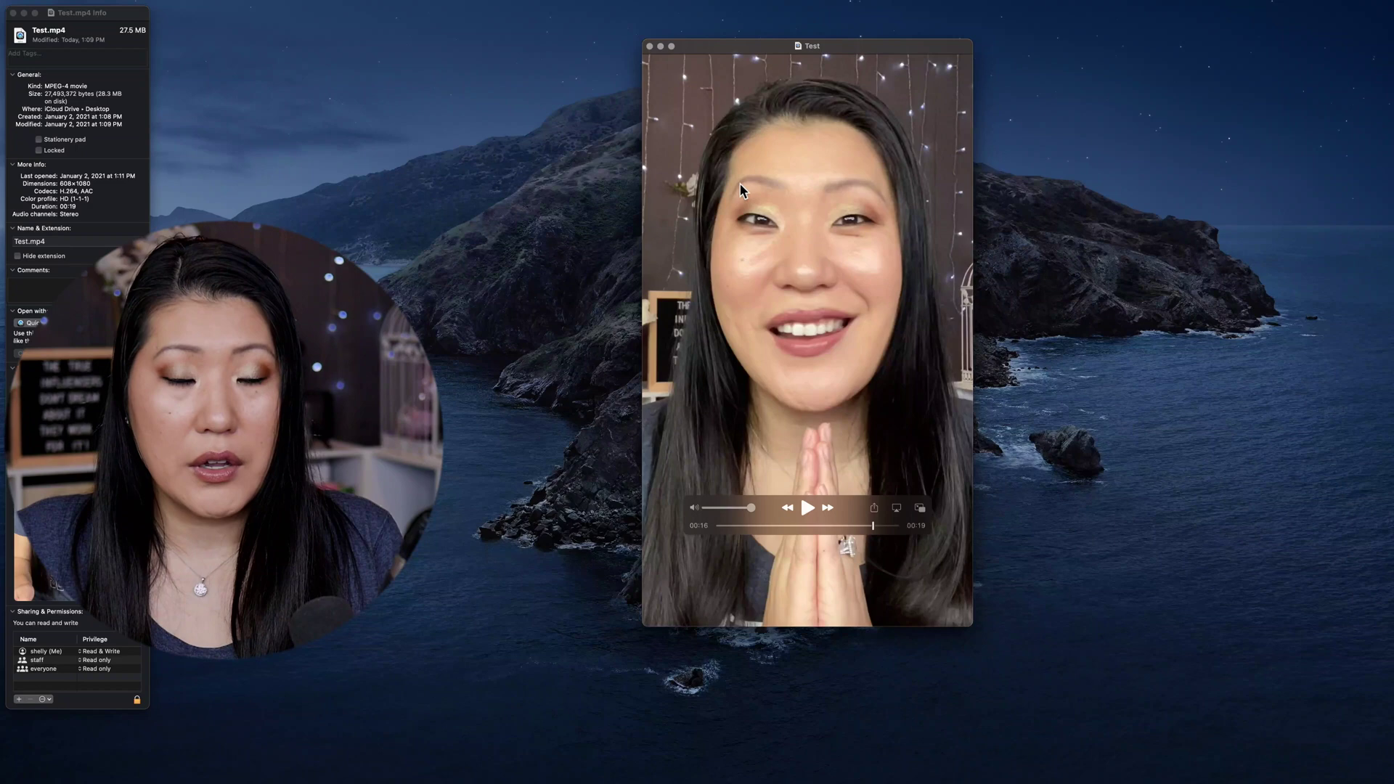
left_click_drag(94, 16, 633, 44)
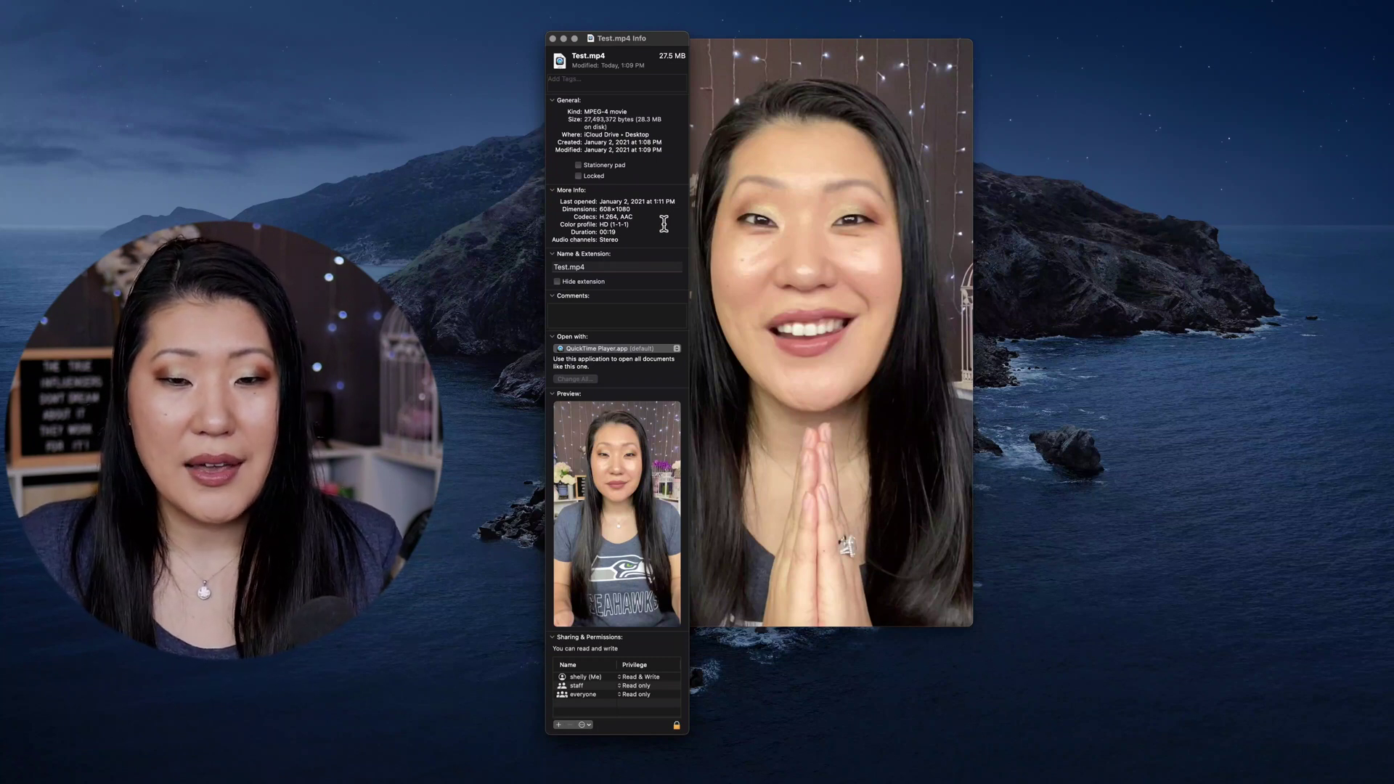
left_click(552, 38)
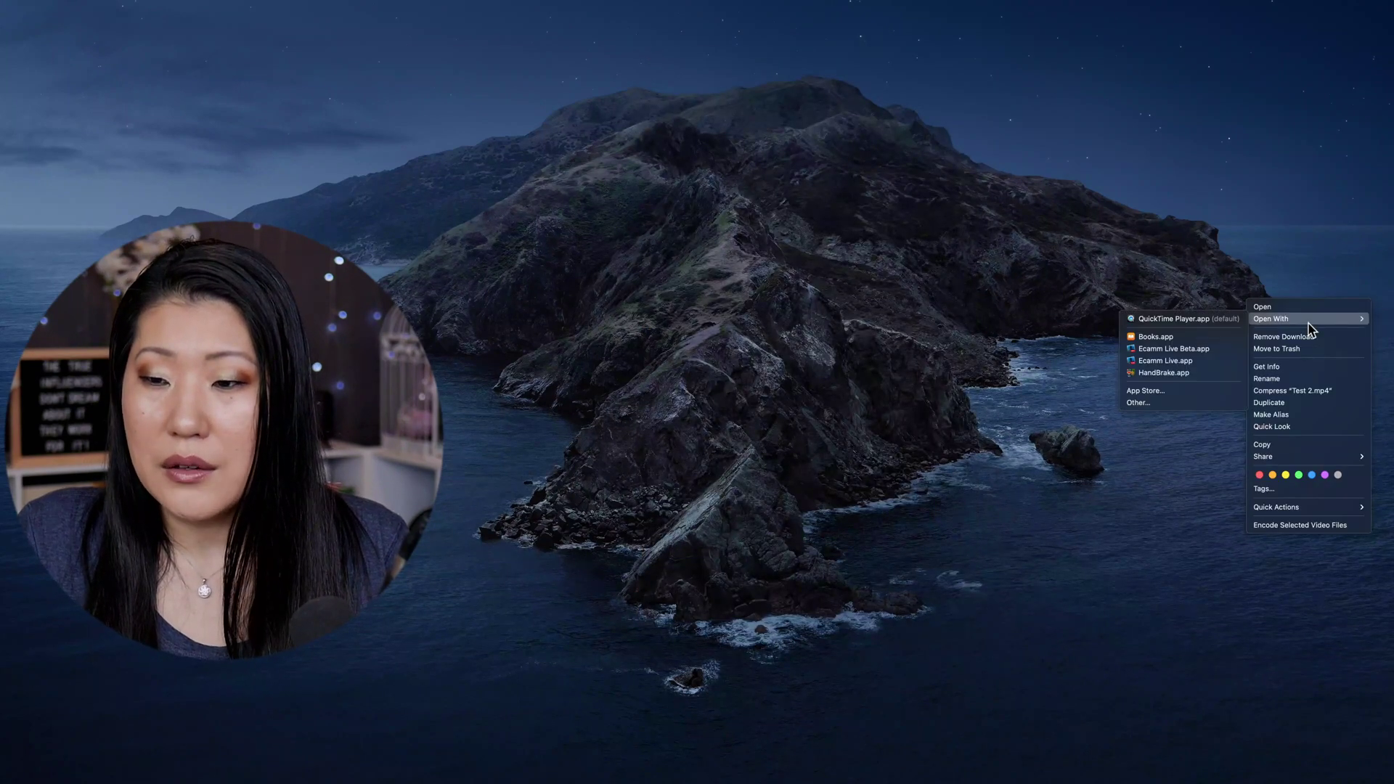
Step: Open test2 in QuickTime Player, then shrink its window and move it higher on screen
left_click(1178, 320)
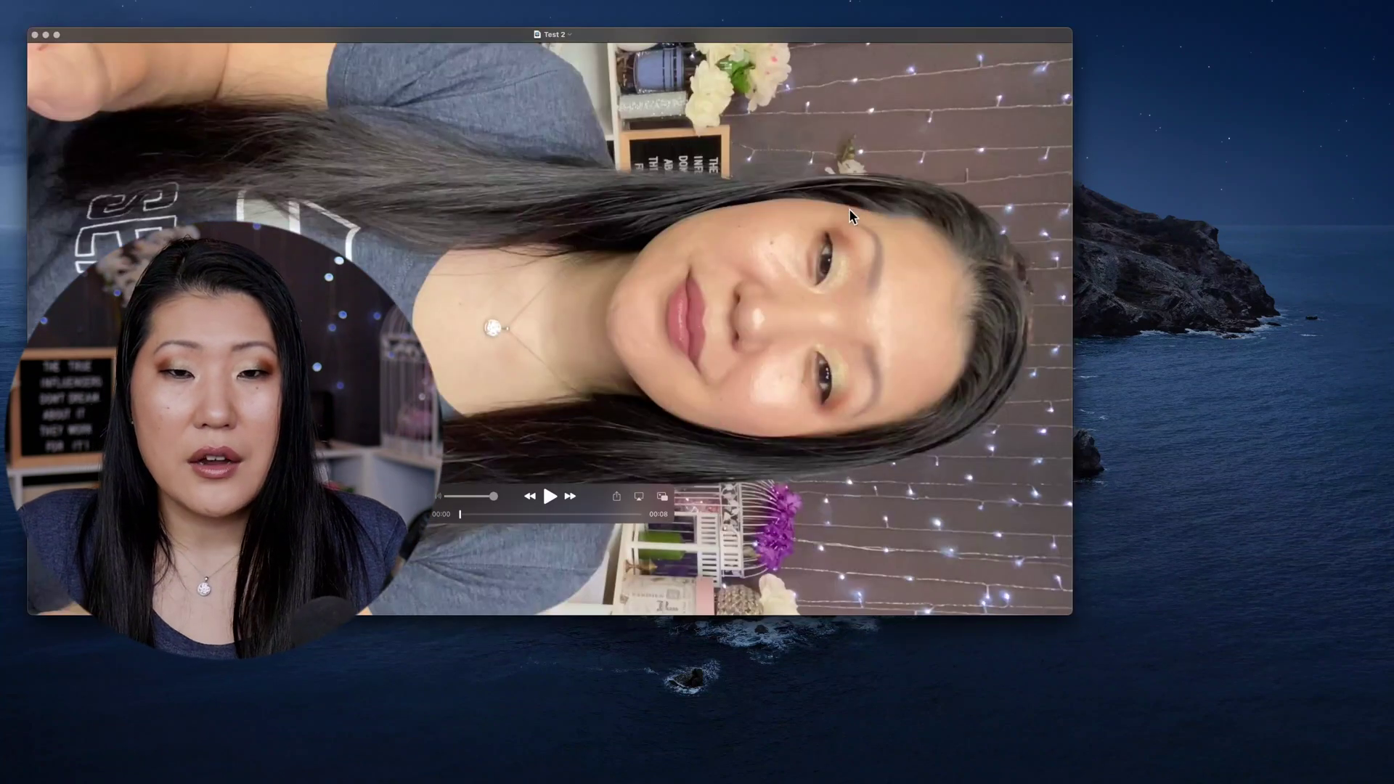
left_click_drag(29, 29, 536, 243)
left_click_drag(721, 323, 747, 92)
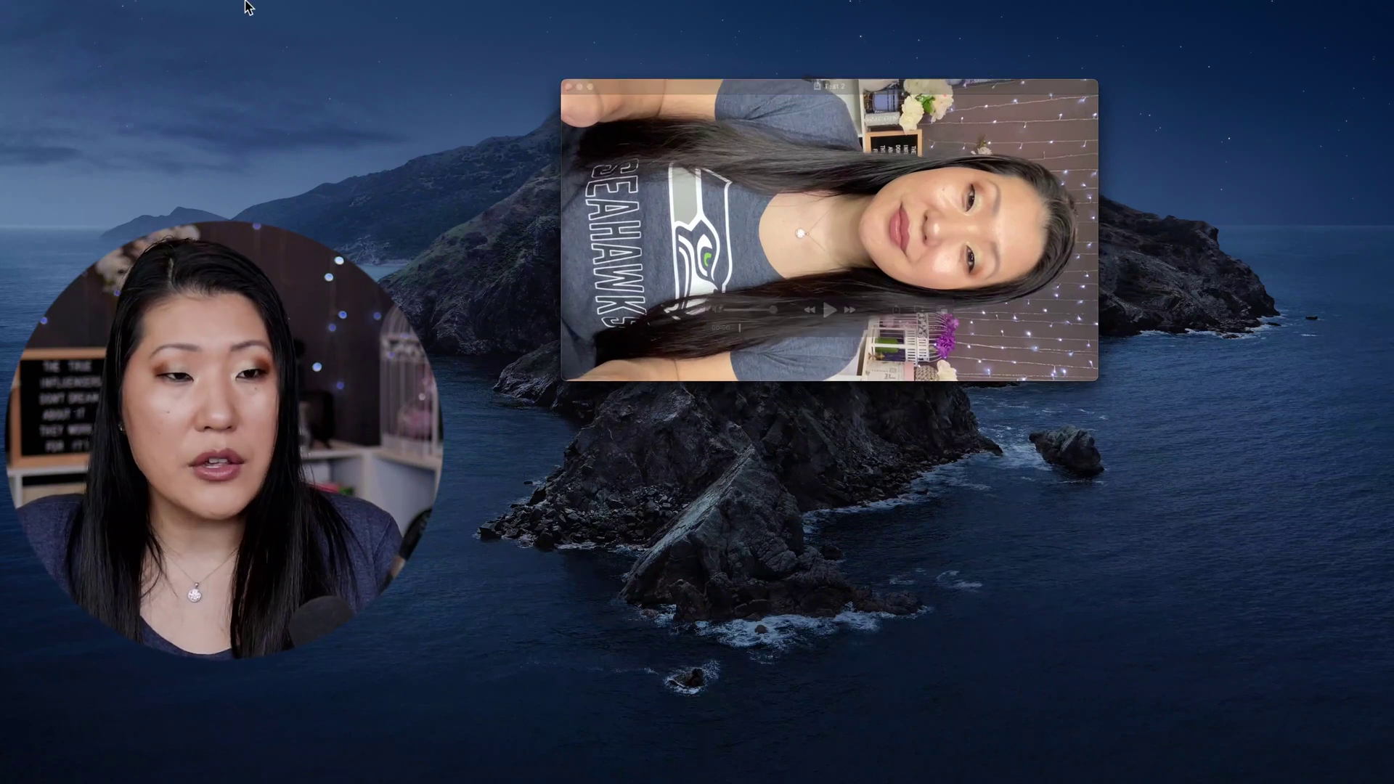
Step: Close the edited vertical video so the prompt to keep it as Untitled.mov appears
left_click(110, 7)
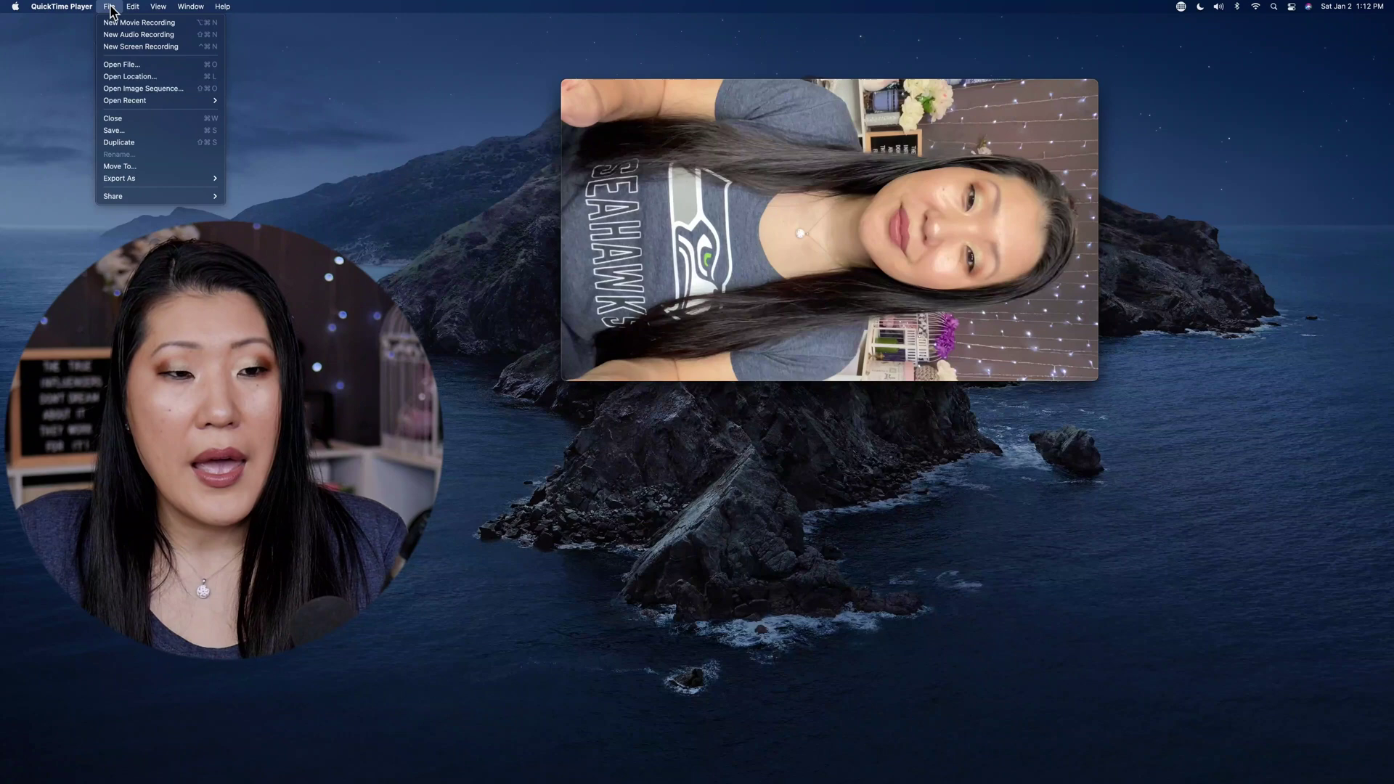
mouse_move(132, 9)
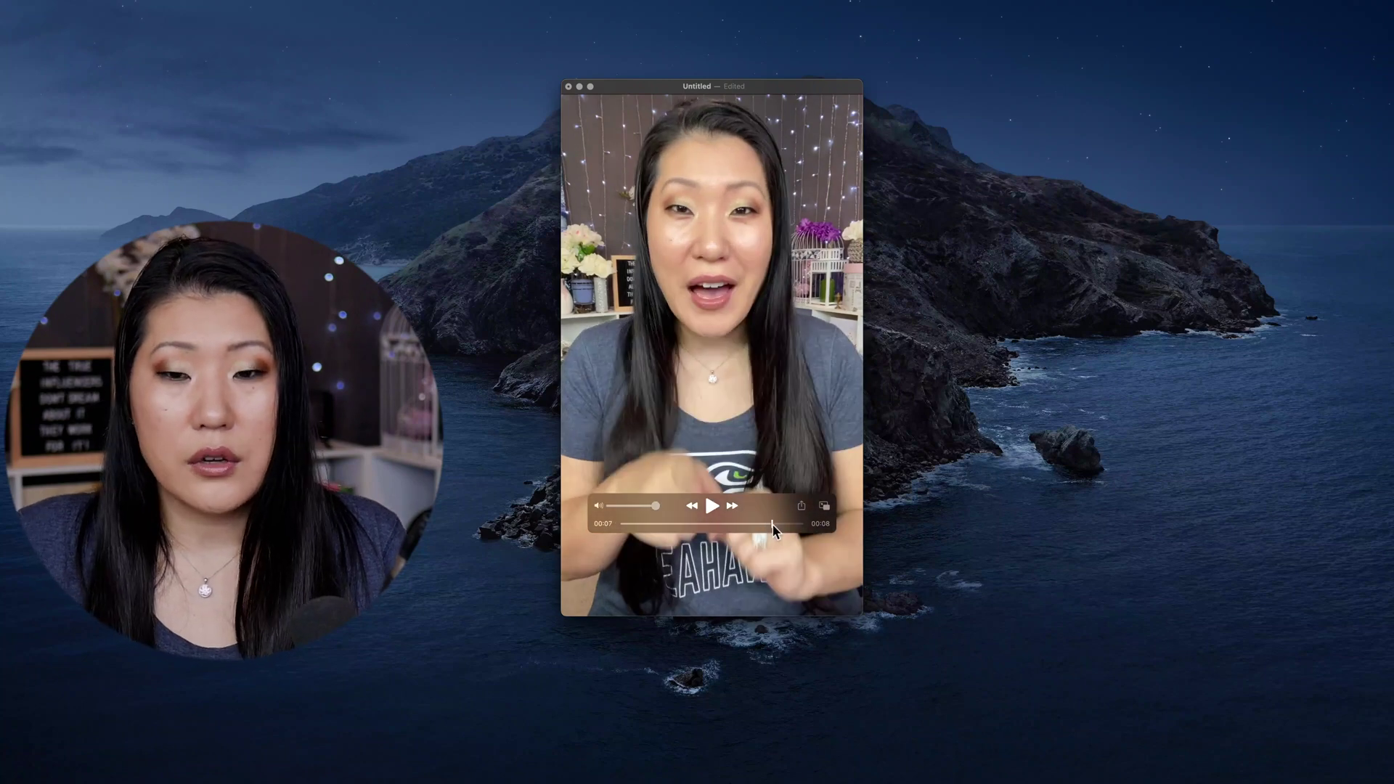
left_click(570, 87)
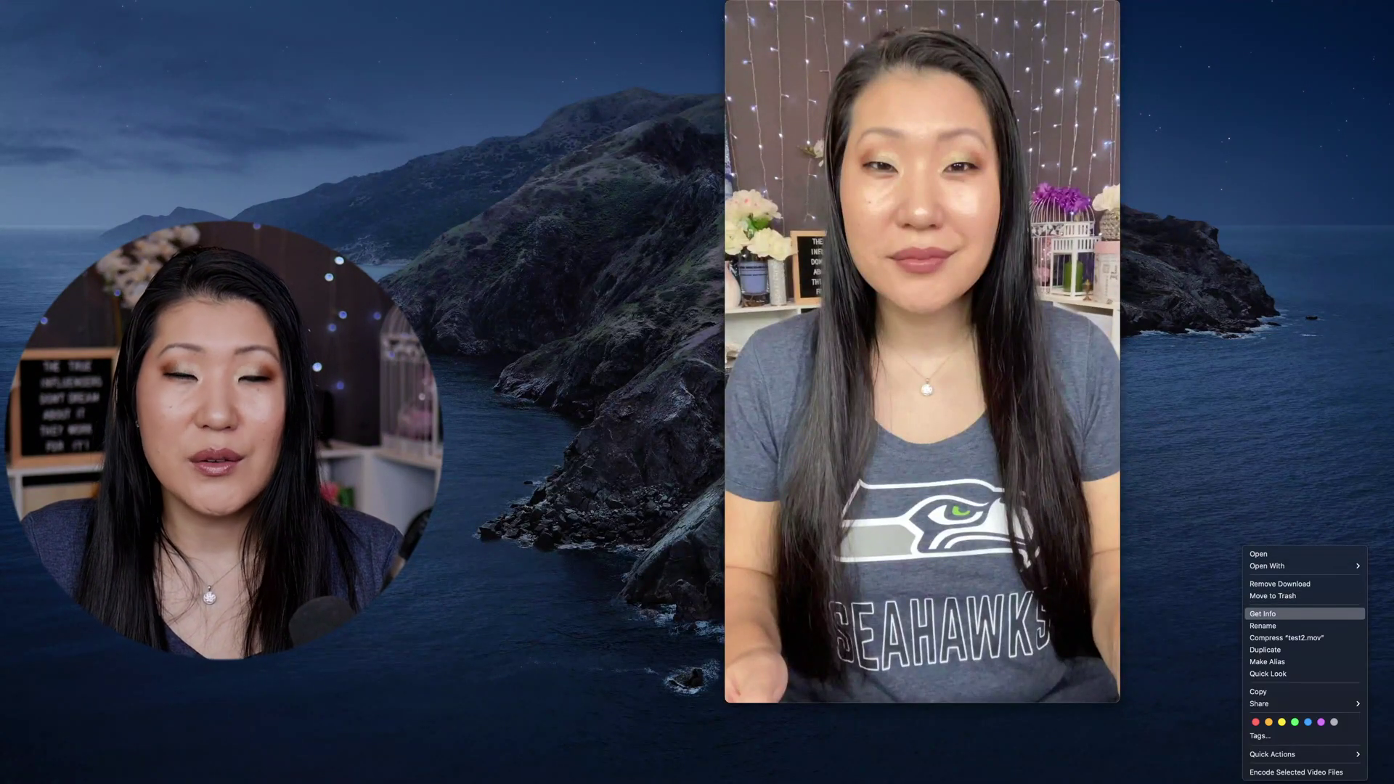
Step: Open Get Info for test2.mov beside the video, confirm 1080×1920 dimensions, then close it
left_click(1264, 614)
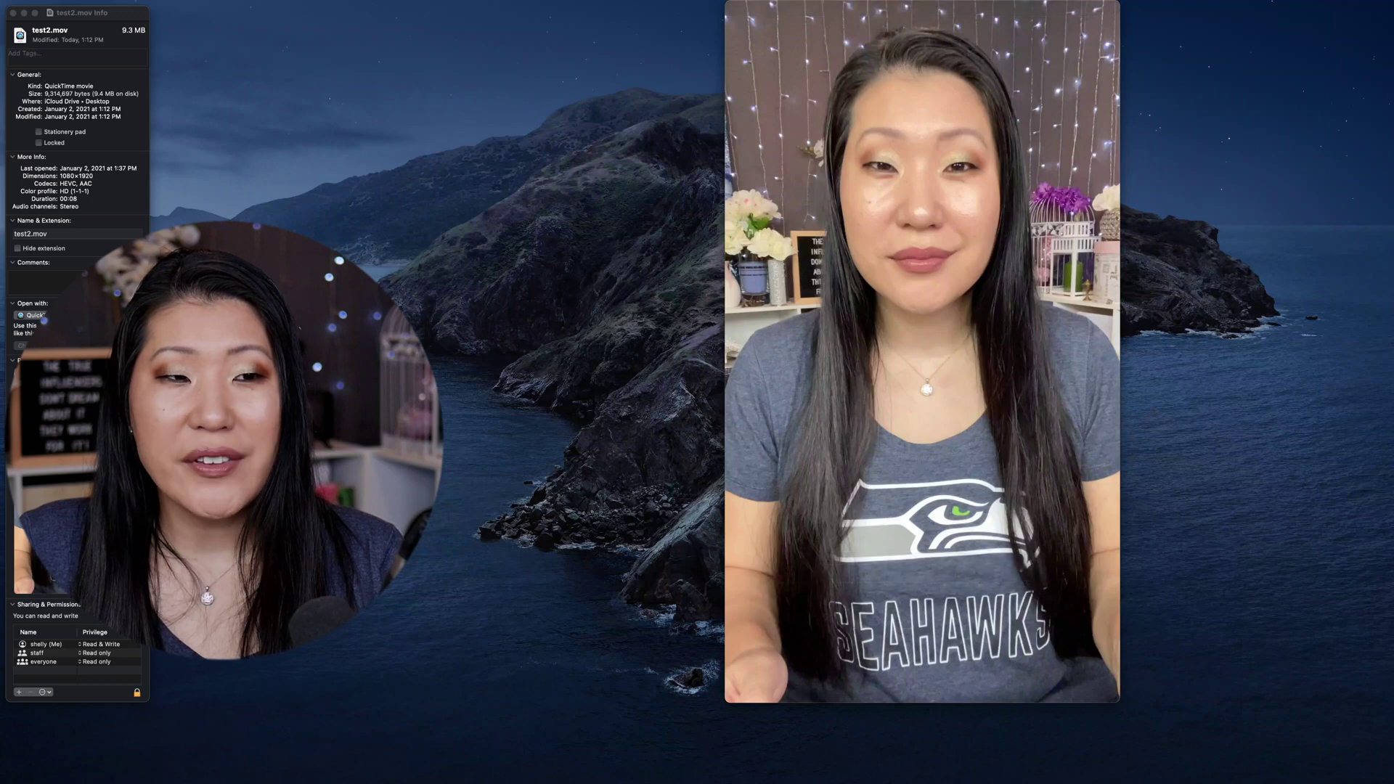
left_click_drag(106, 15, 680, 13)
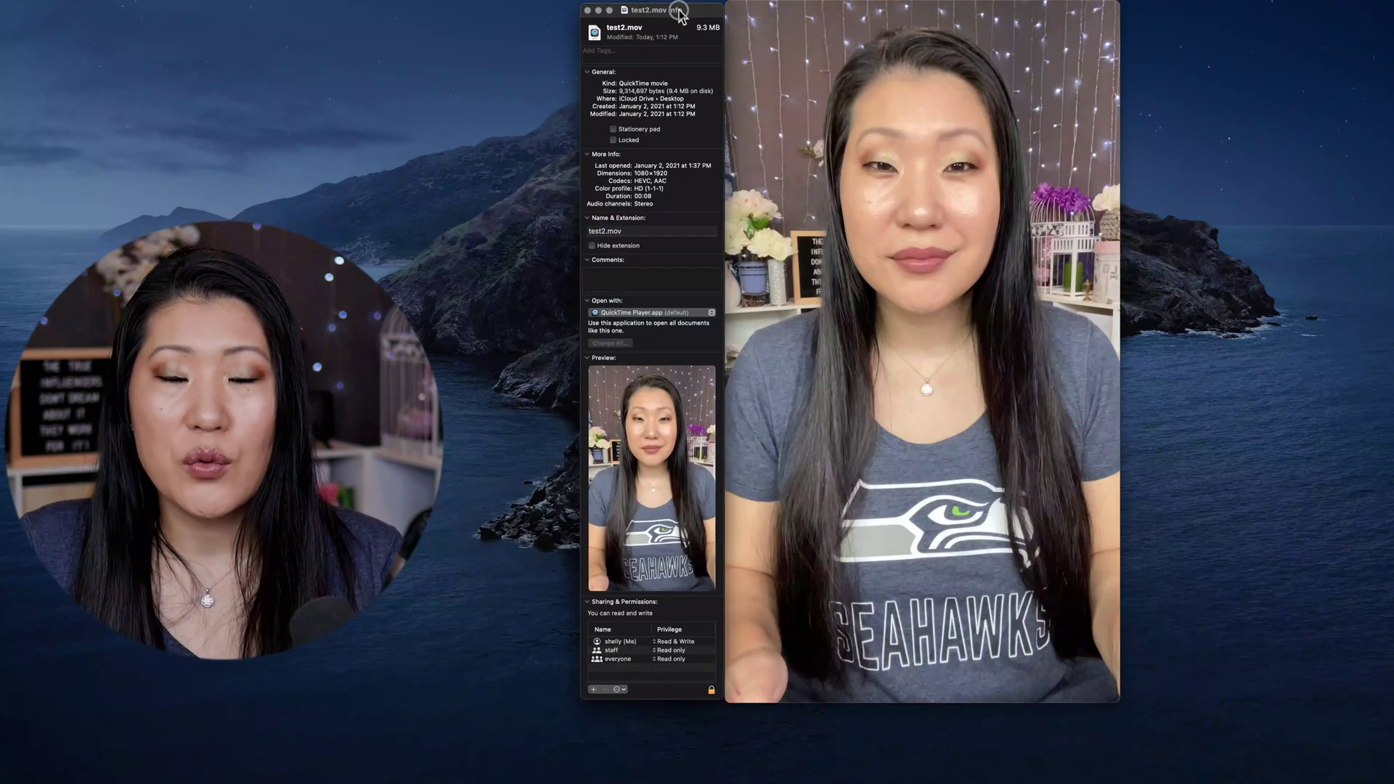
left_click(588, 10)
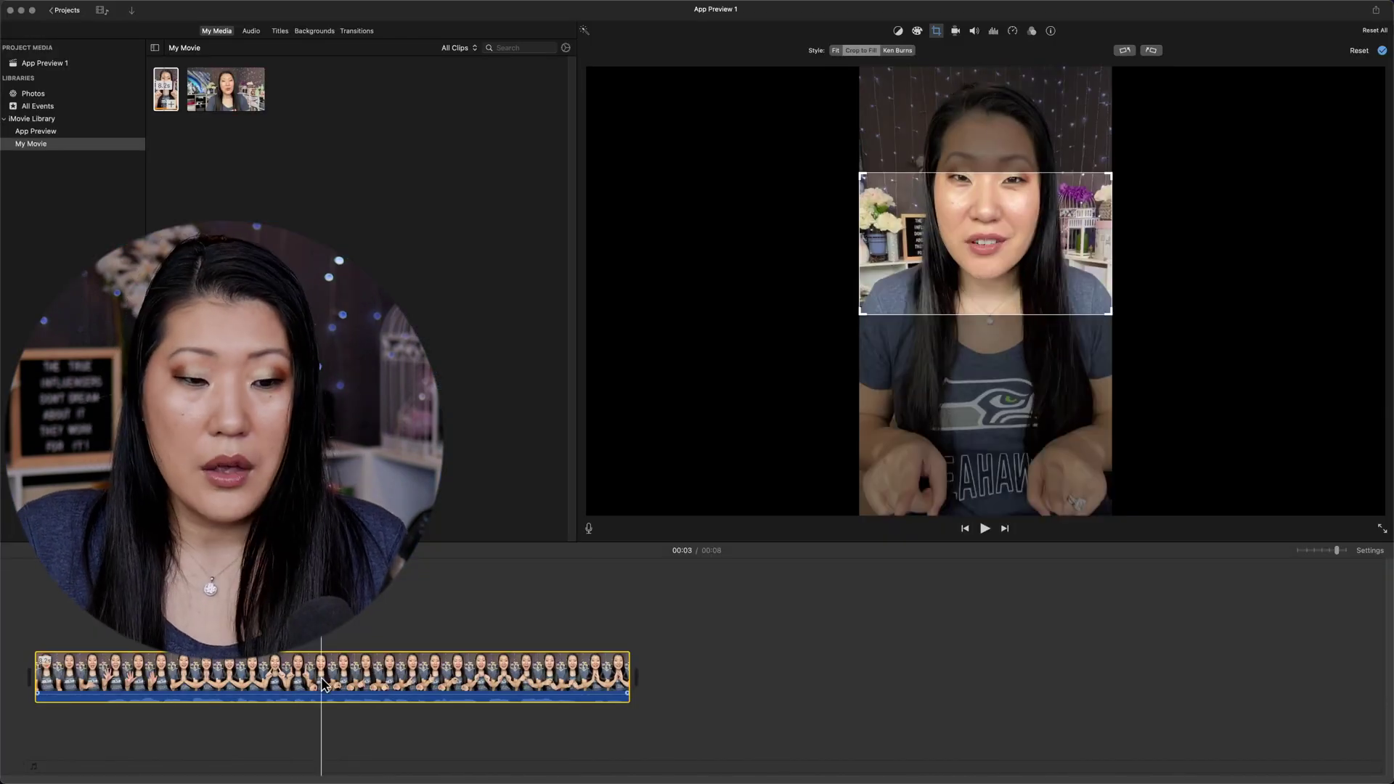
Step: Replace the cropped timeline clip with the portrait clip from My Media and skim to mid-clip
key("Delete")
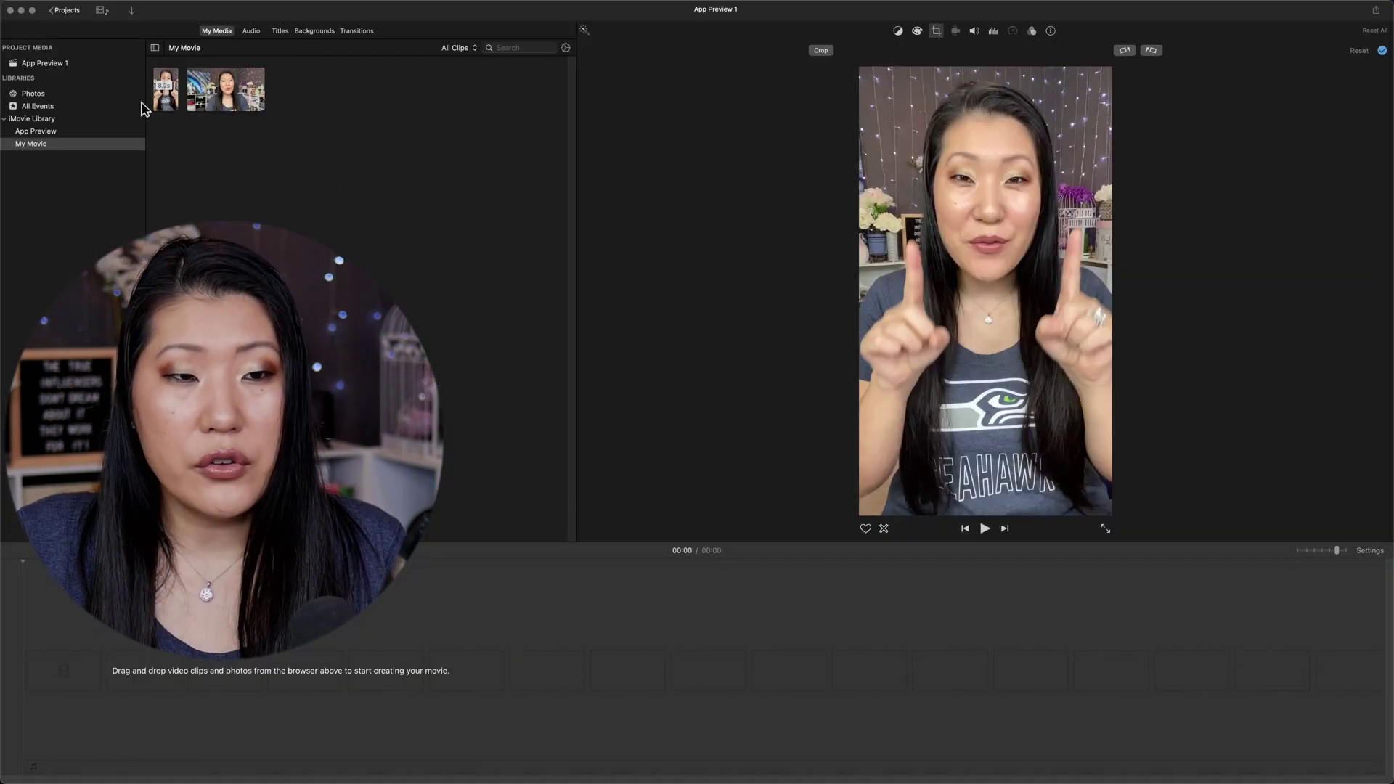
left_click(164, 100)
left_click(169, 103)
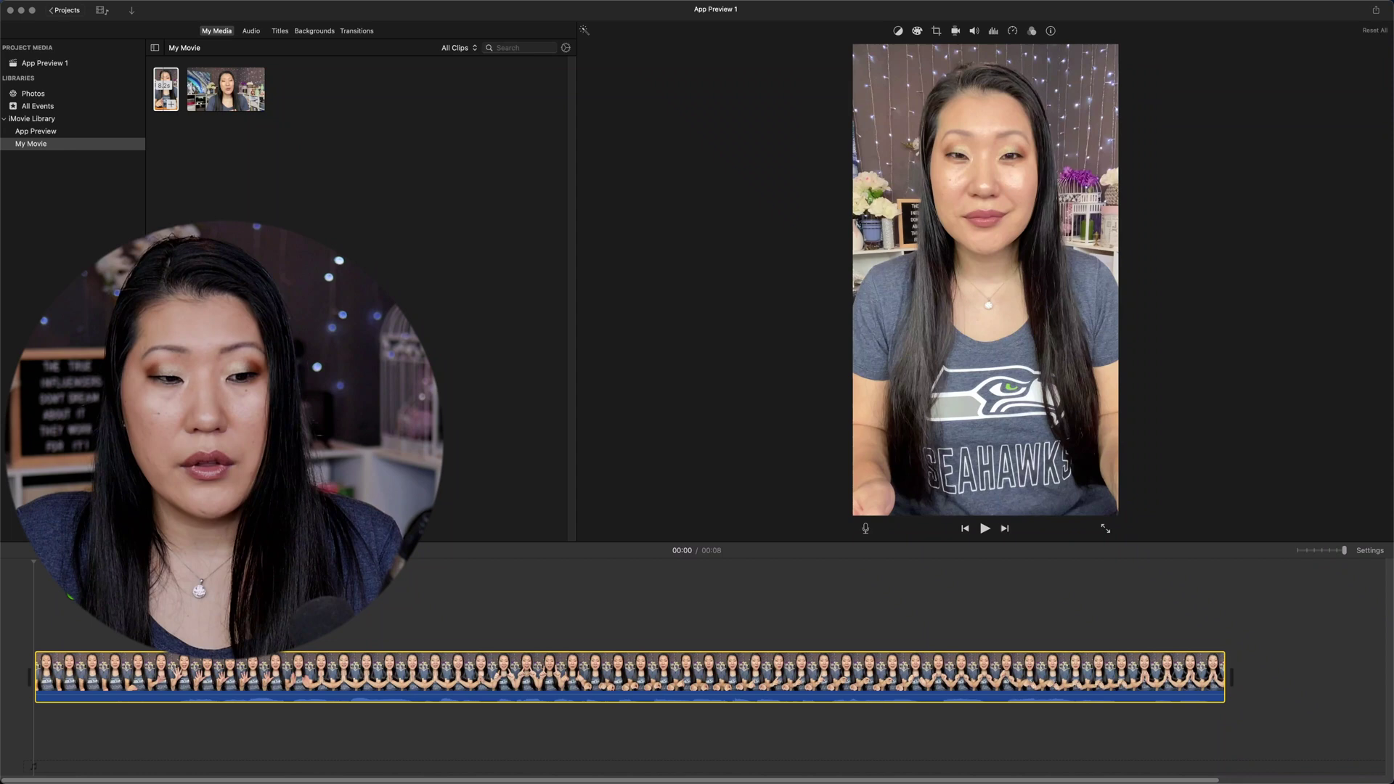
left_click_drag(526, 564, 620, 565)
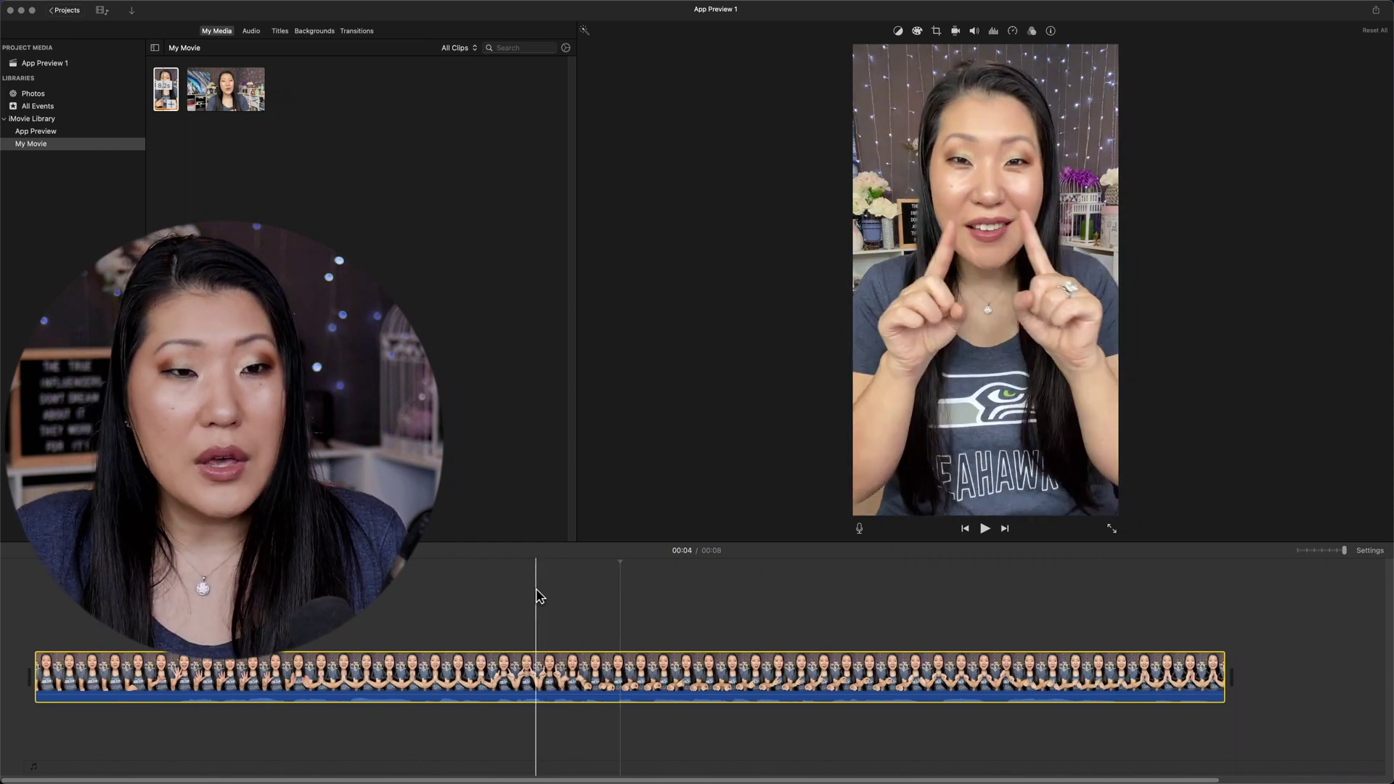
Step: Add a White Bar - Fade (Movable) title at the clip's start reading 'Hello World!'
left_click(407, 225)
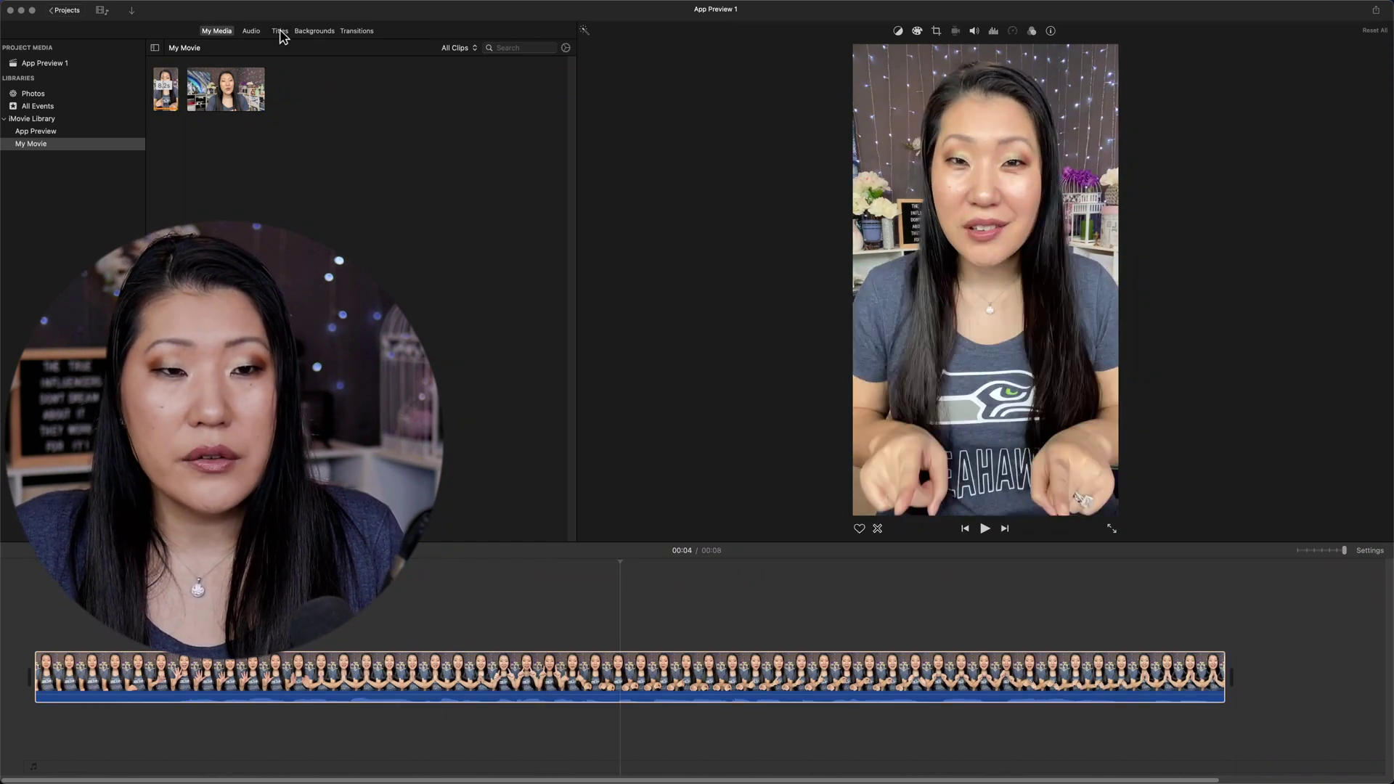
left_click(280, 31)
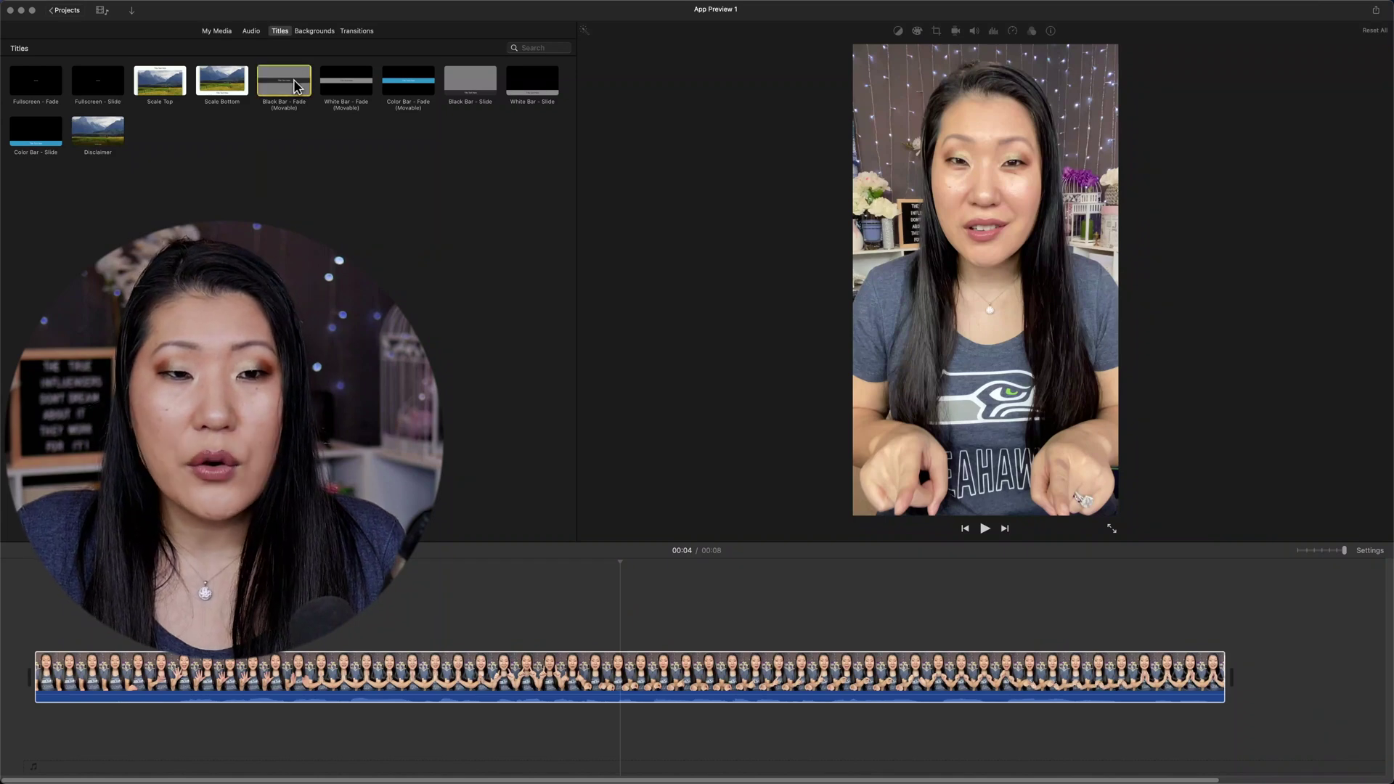
left_click(371, 87)
left_click_drag(371, 87, 41, 627)
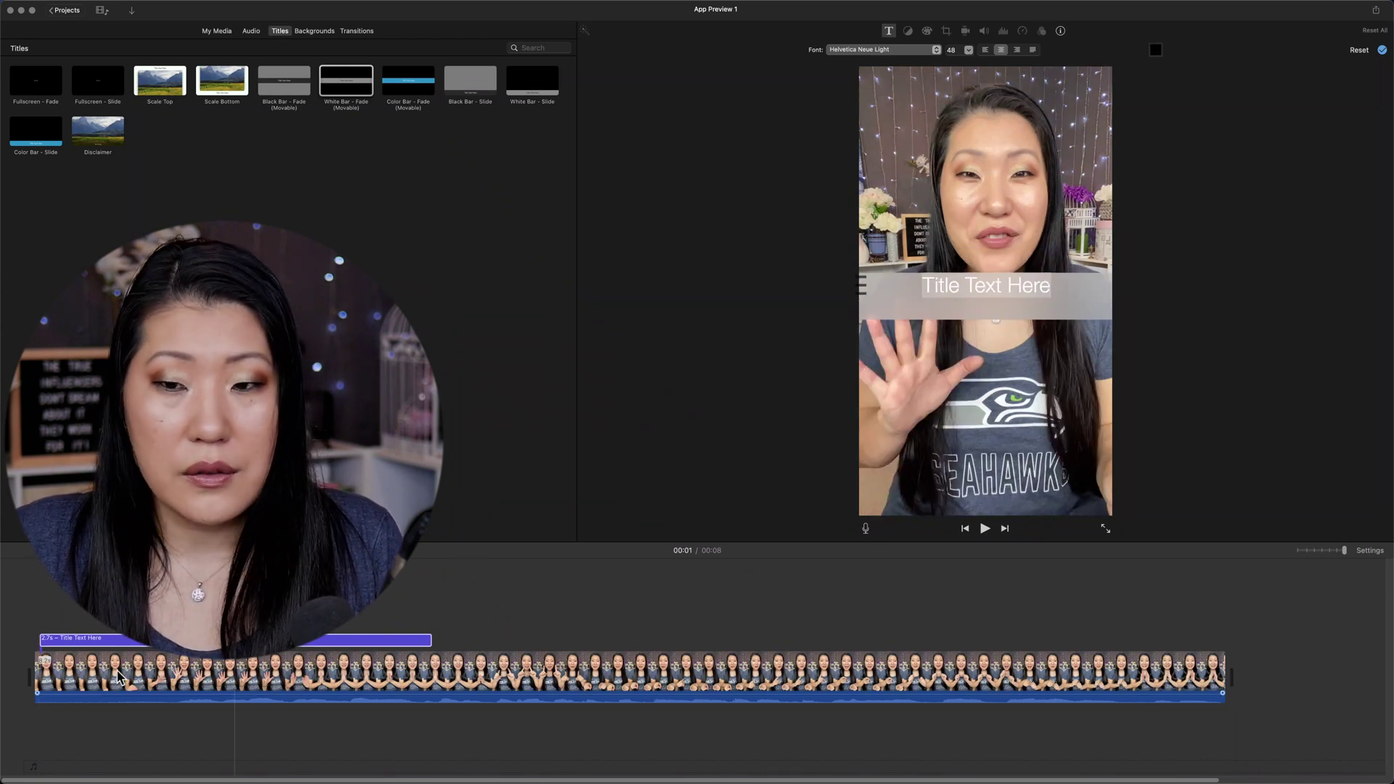
double_click(987, 278)
type("Hello ")
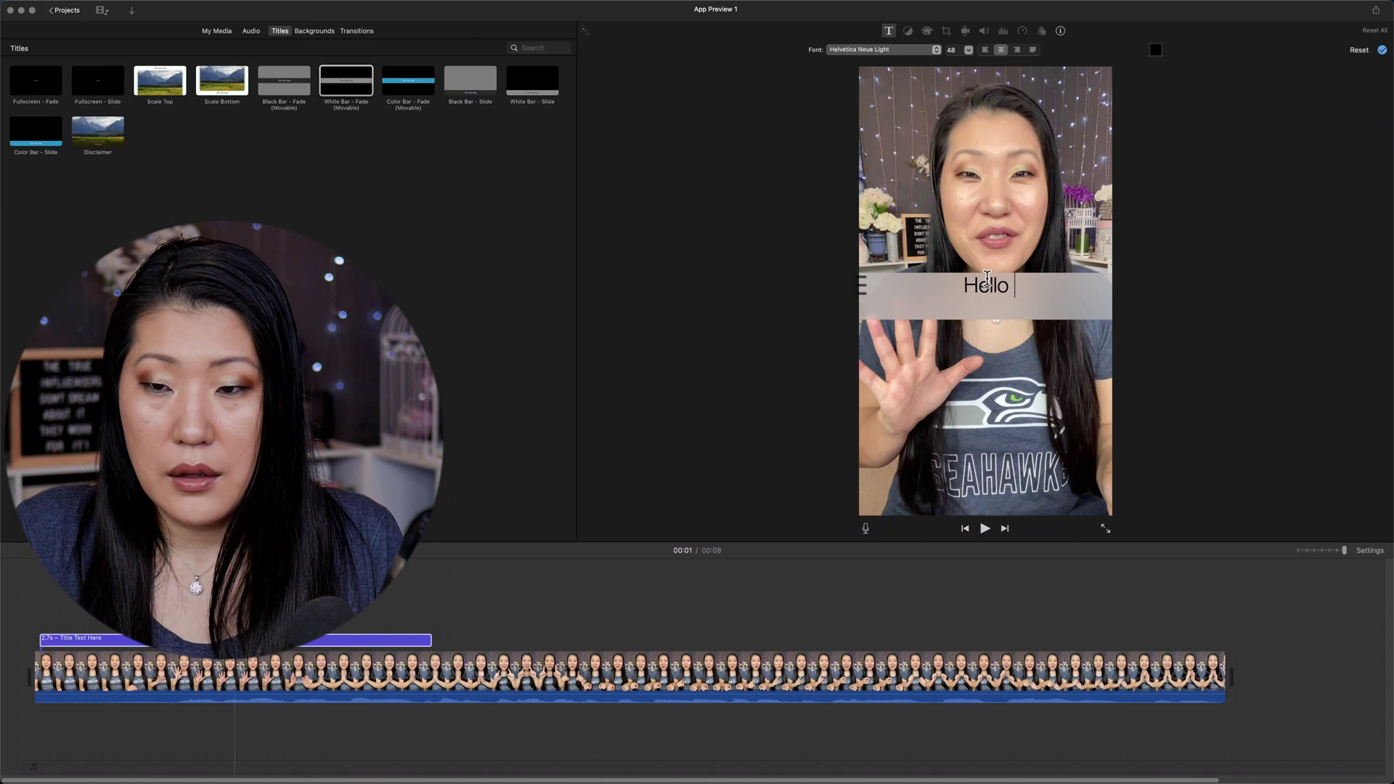
type("World!")
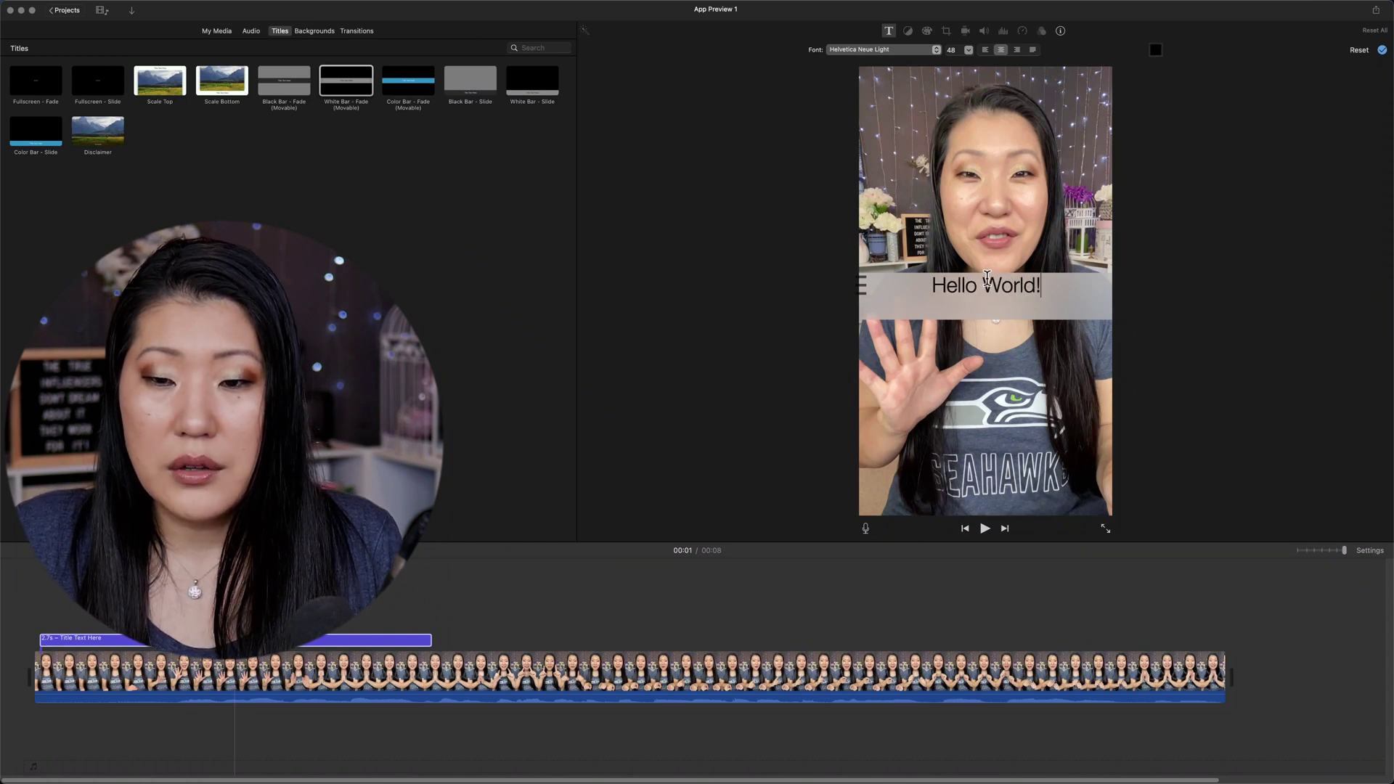
left_click(718, 364)
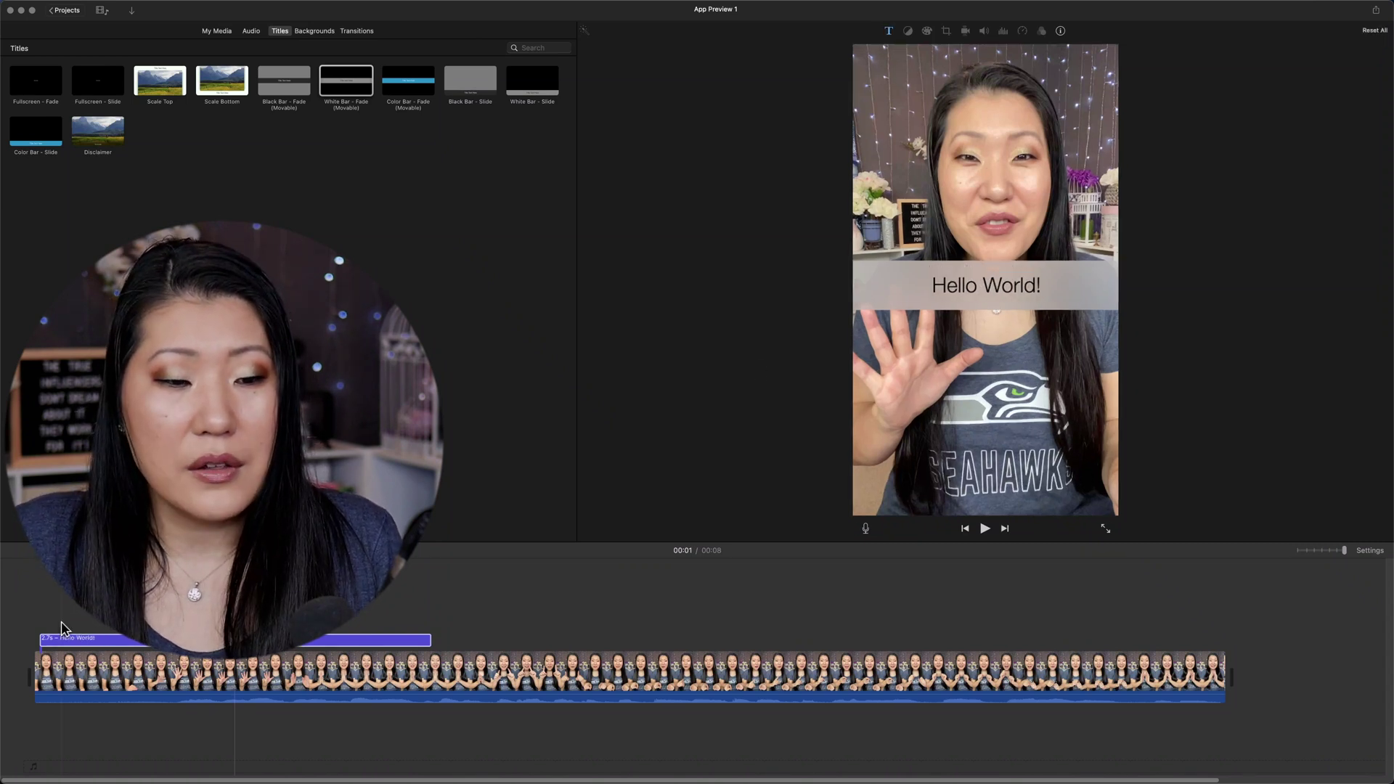
Step: Move the Hello World! title bar lower in the frame and preview it
left_click(95, 642)
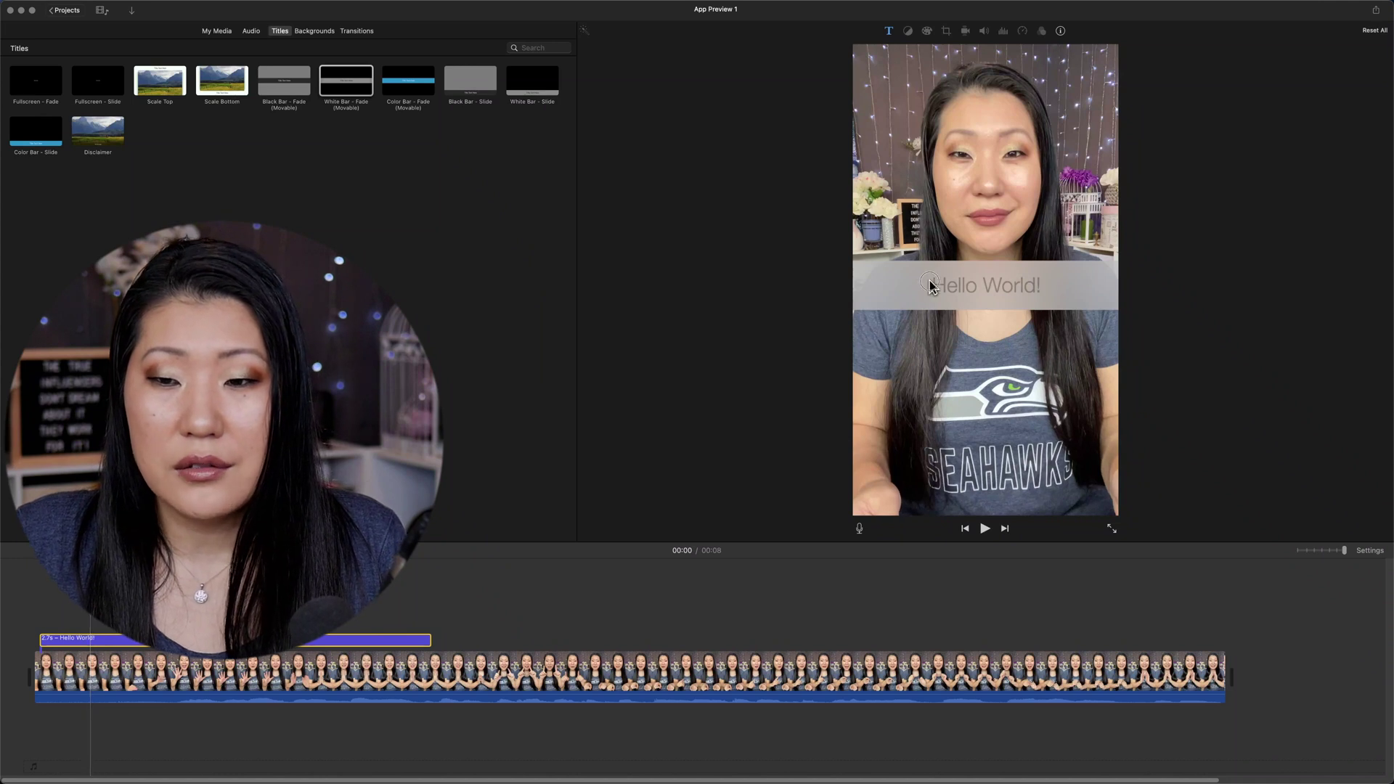
double_click(135, 640)
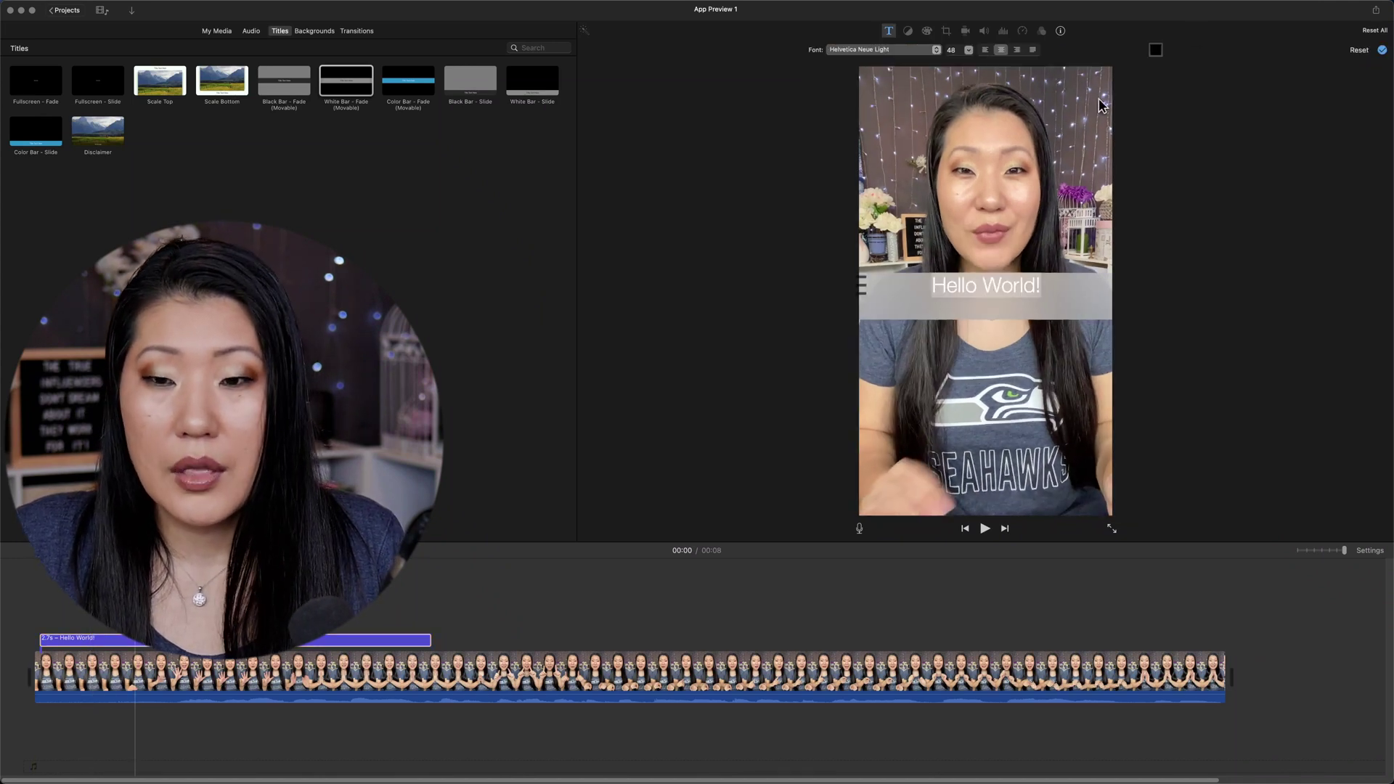
left_click_drag(864, 285, 880, 322)
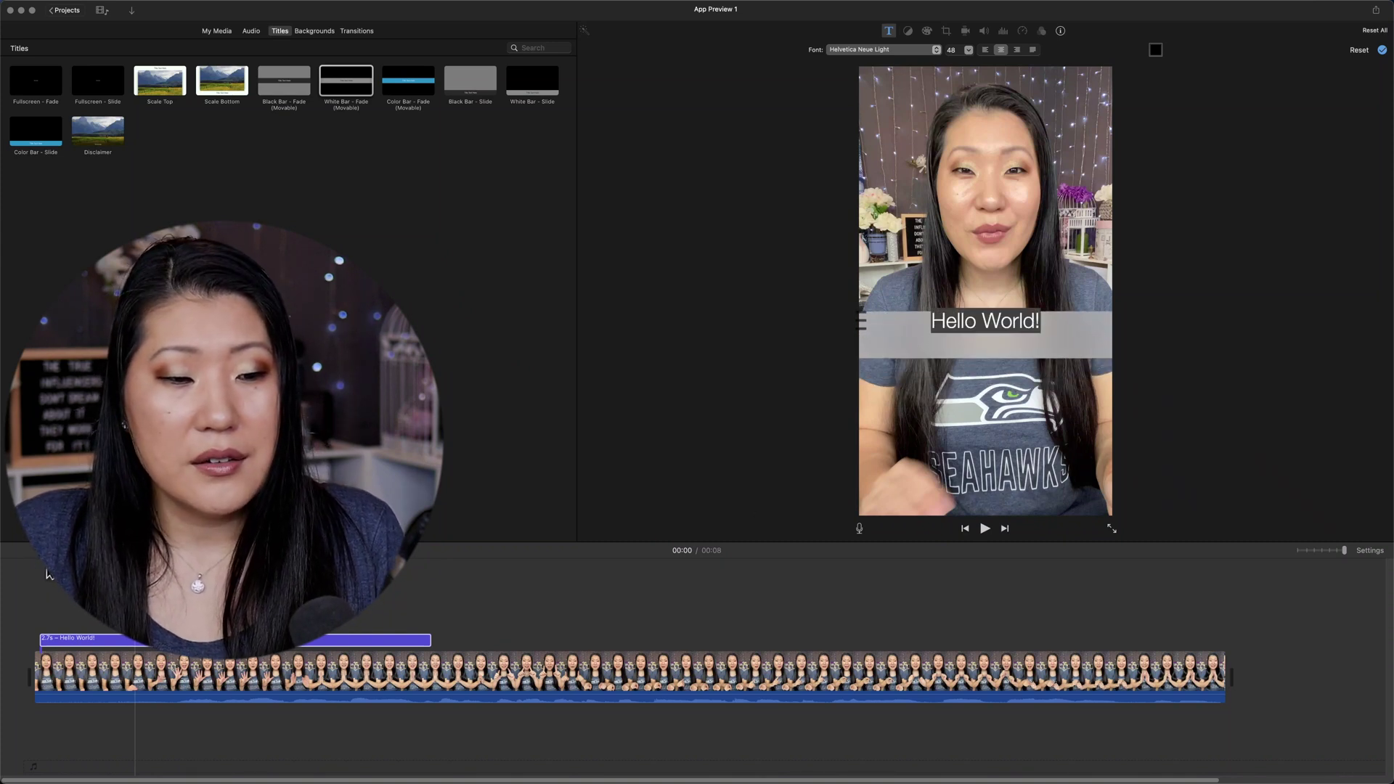
key("space")
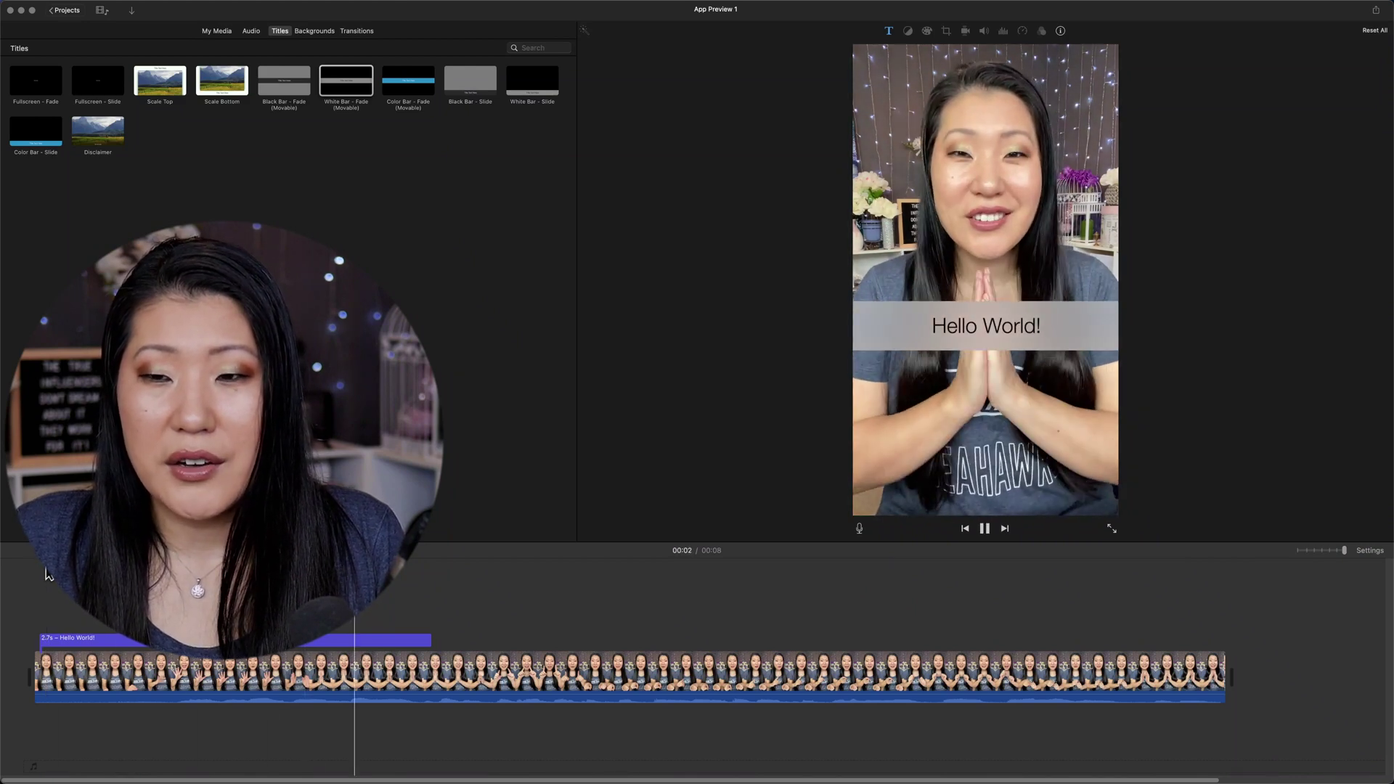
key("space")
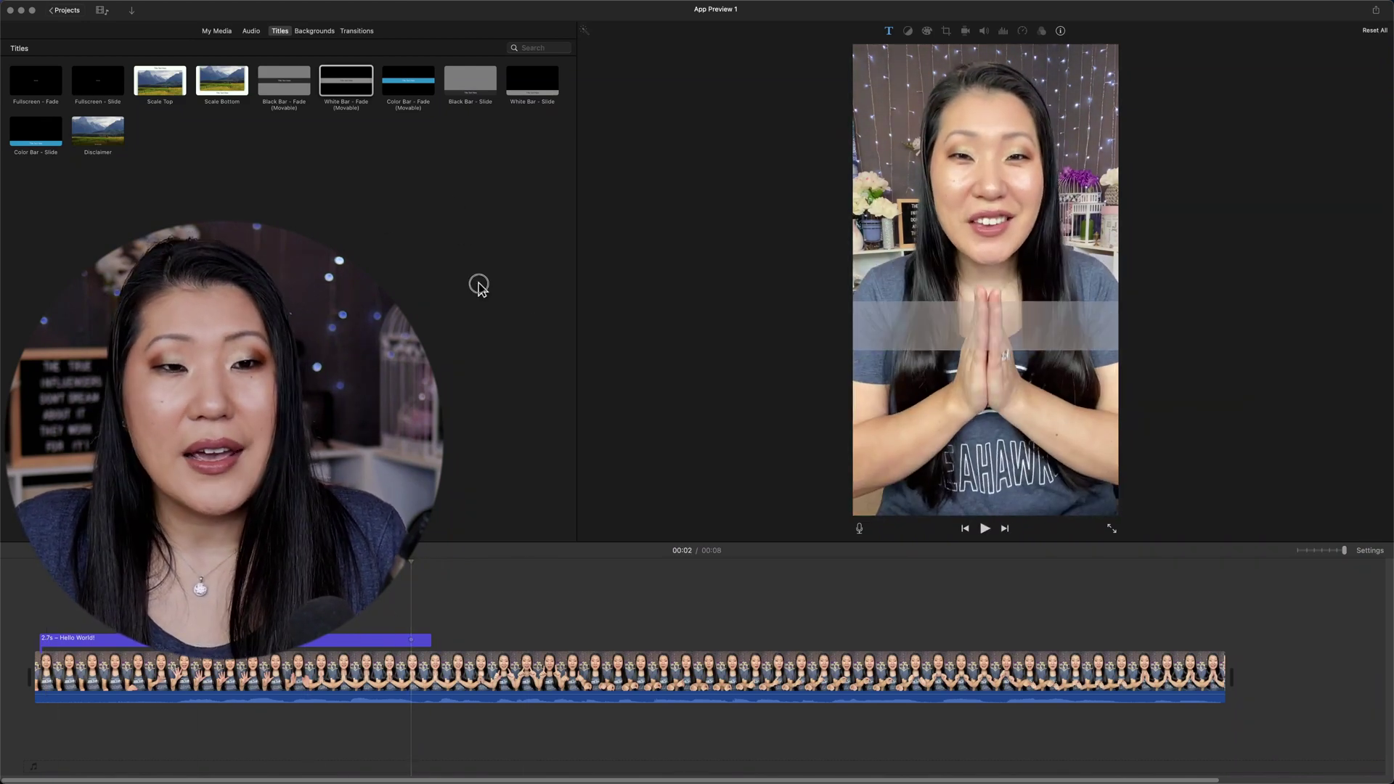
Step: Split the main video clip at 00:03 with Cmd+B
left_click(314, 30)
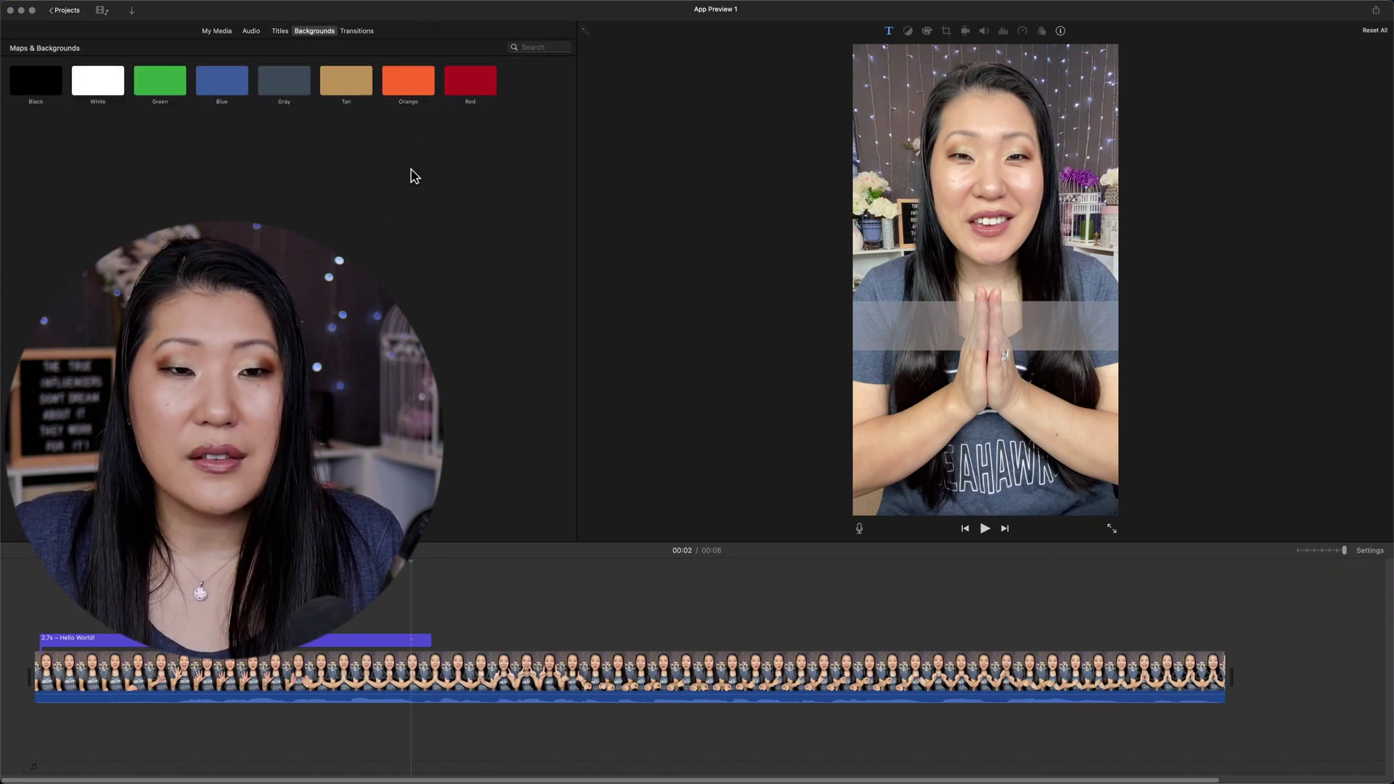
left_click(357, 32)
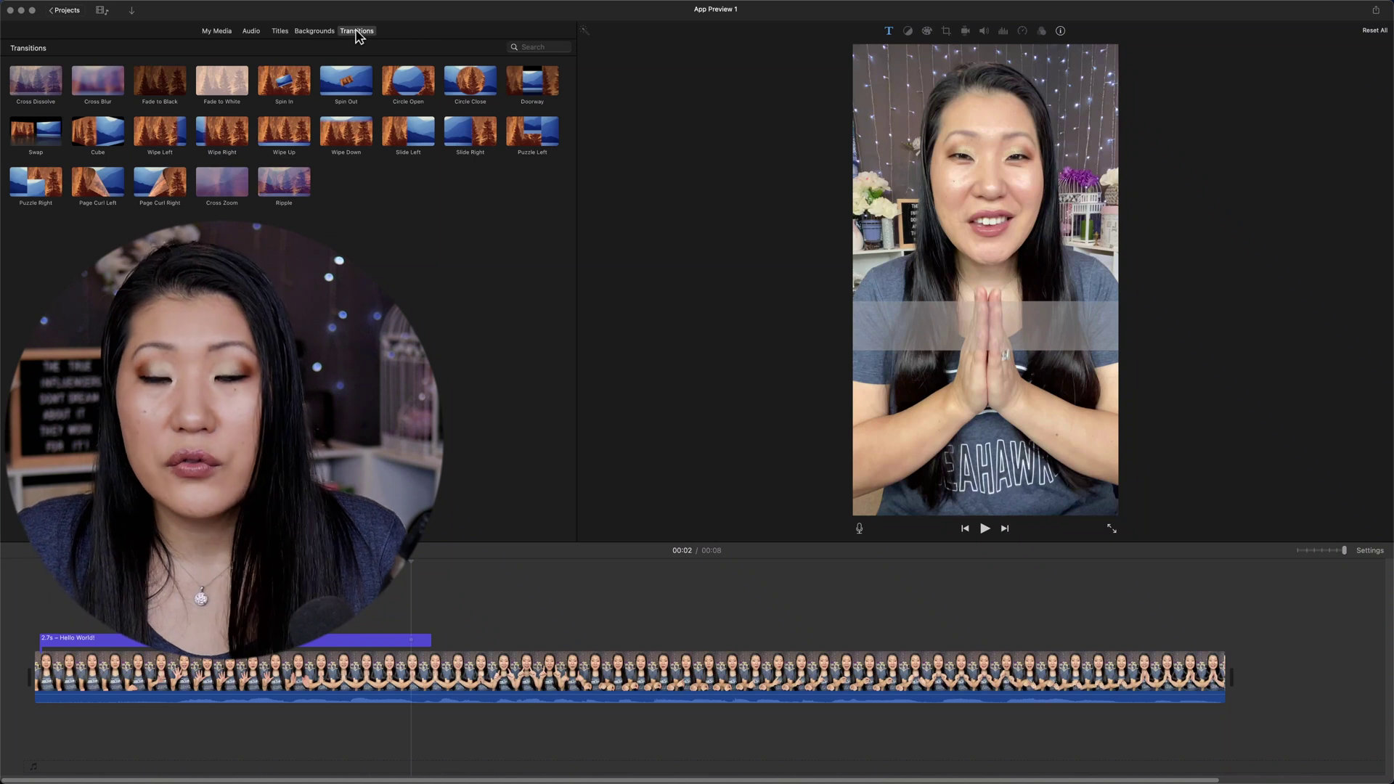
left_click(569, 573)
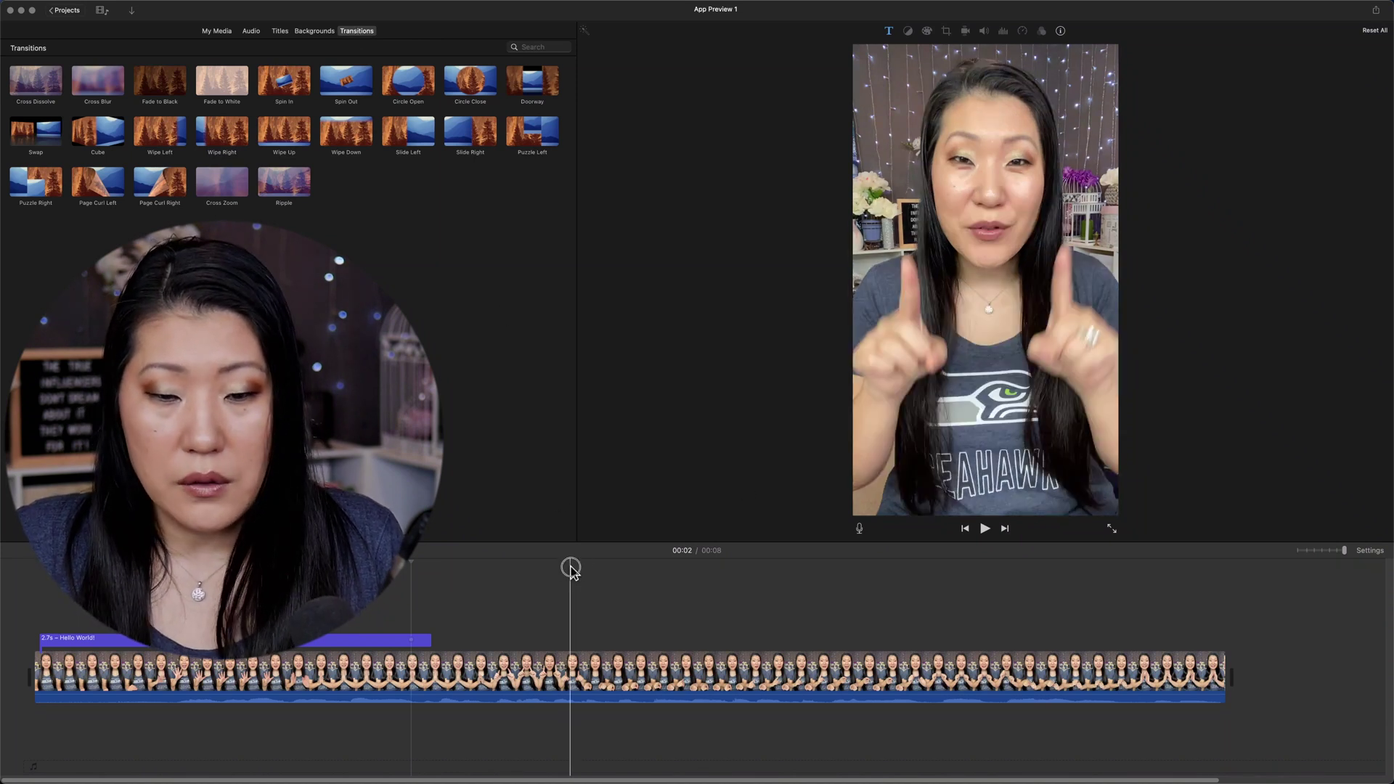
left_click(572, 673)
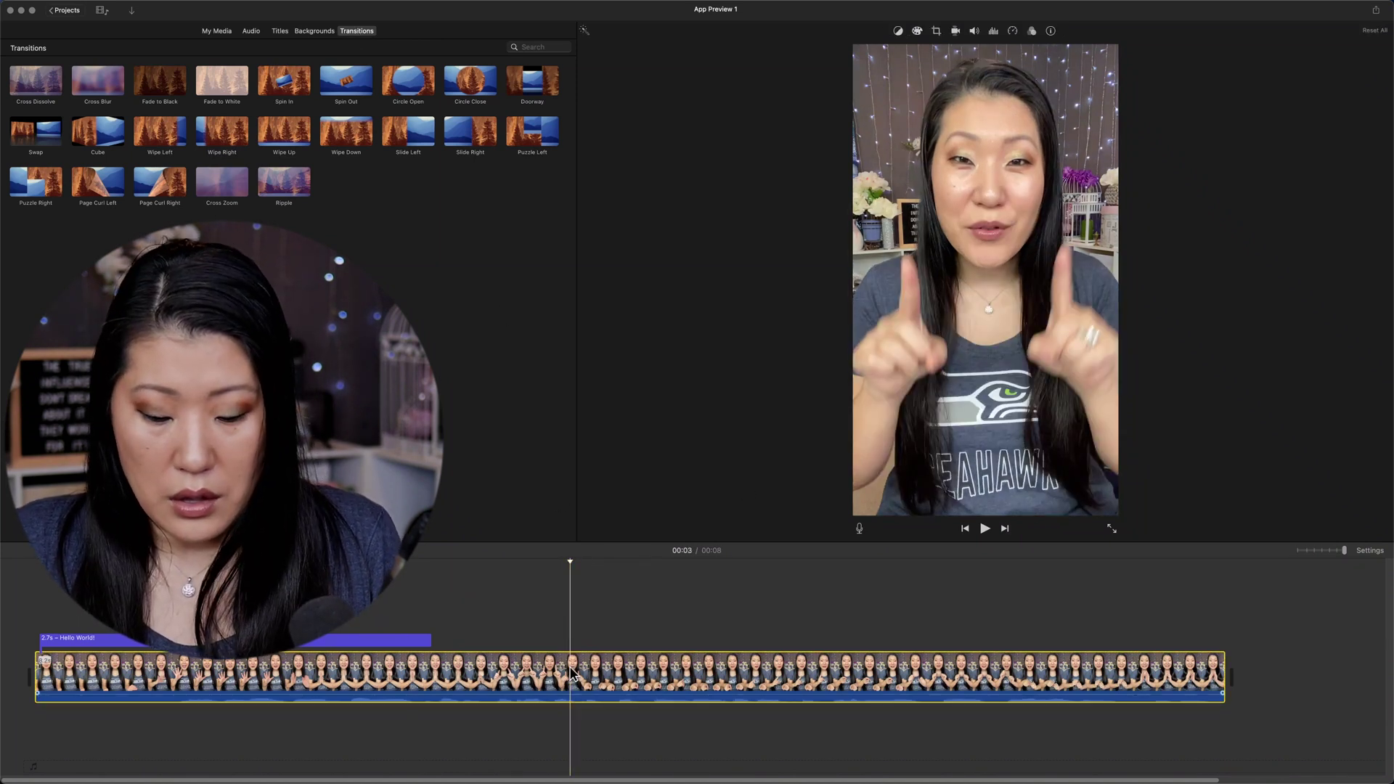
key("super+b")
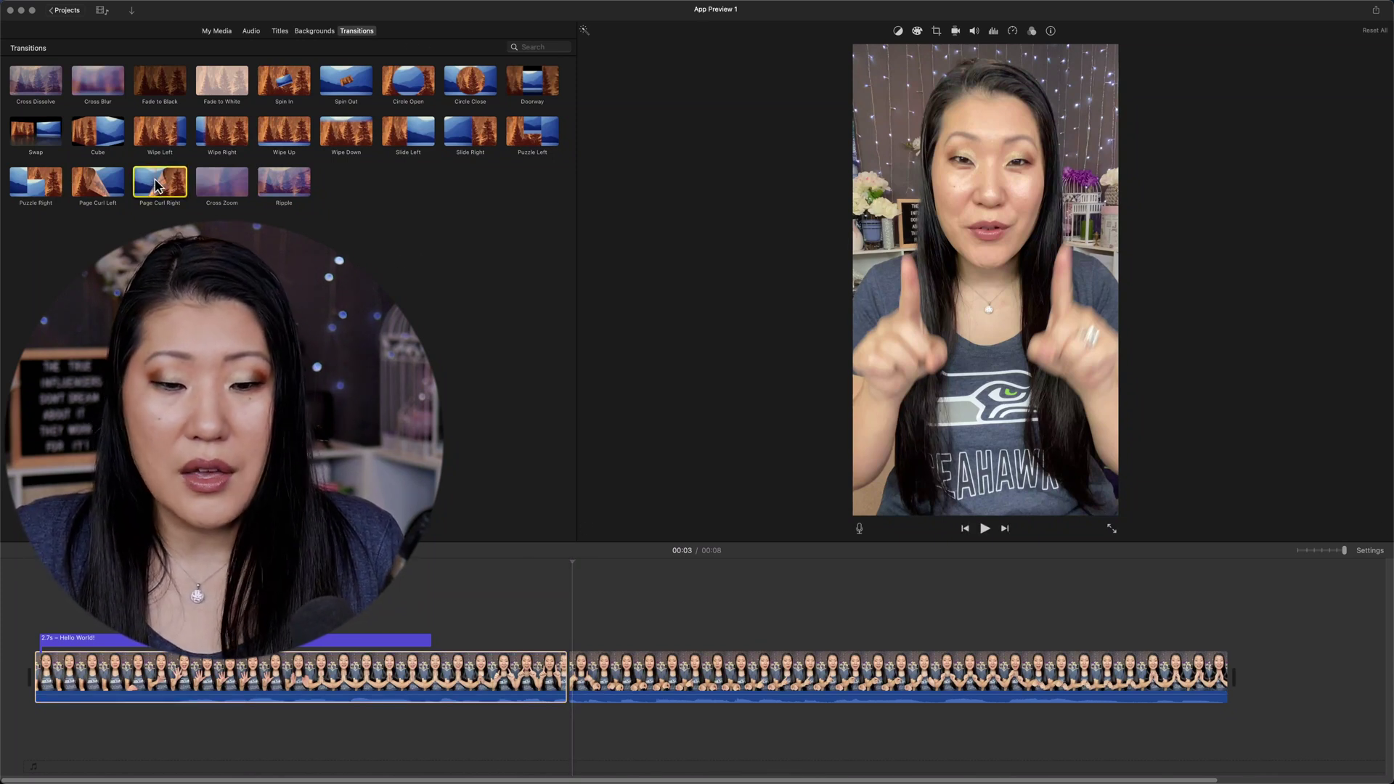
Step: Place a Page Curl Right transition between the two clips and preview it
left_click_drag(338, 224, 568, 674)
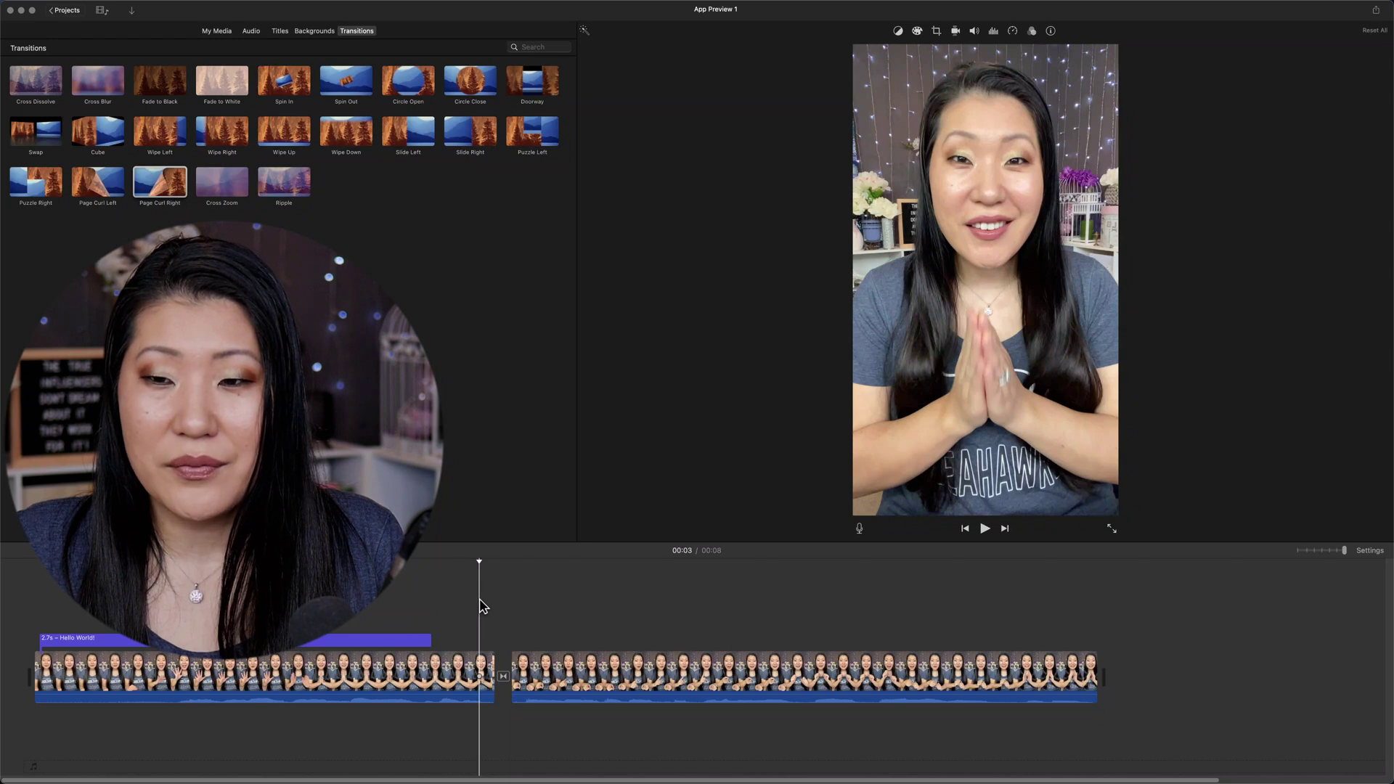
key("space")
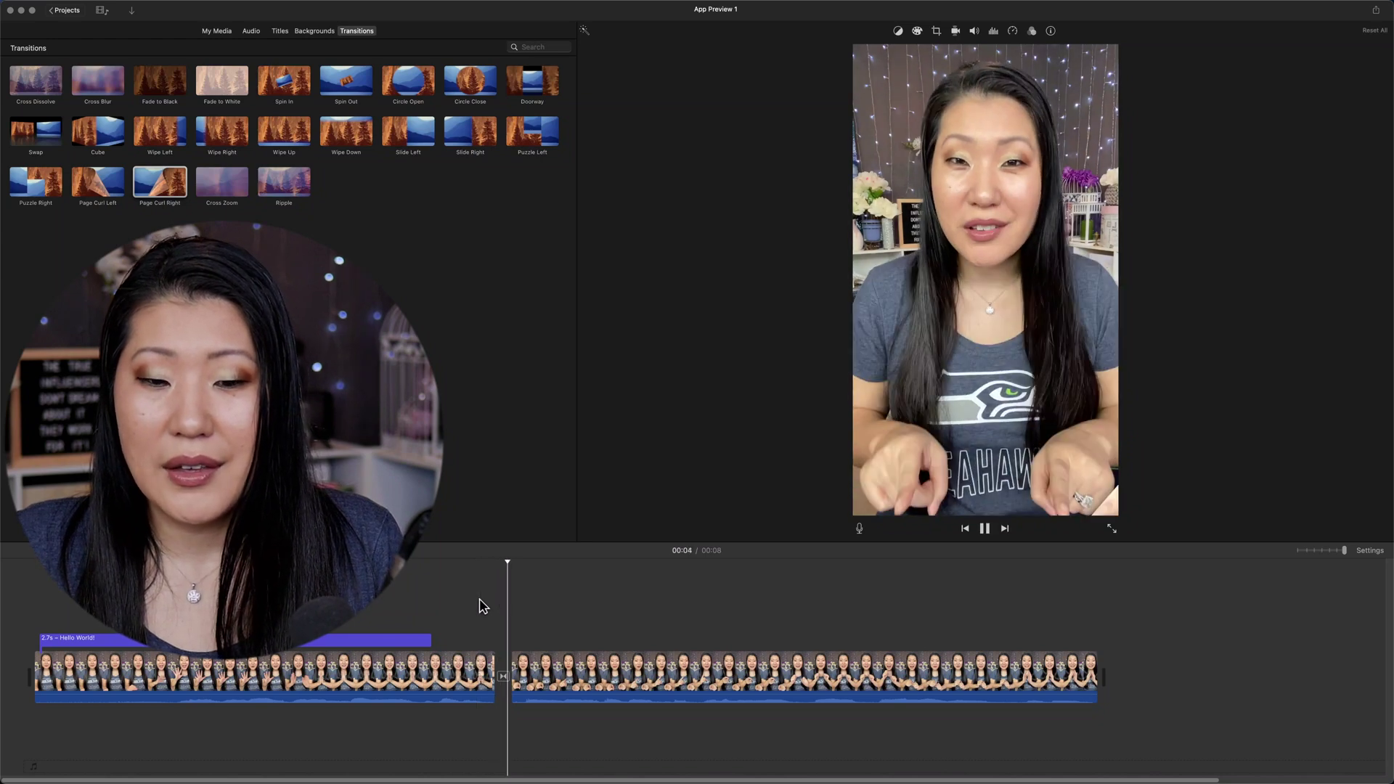
key("space")
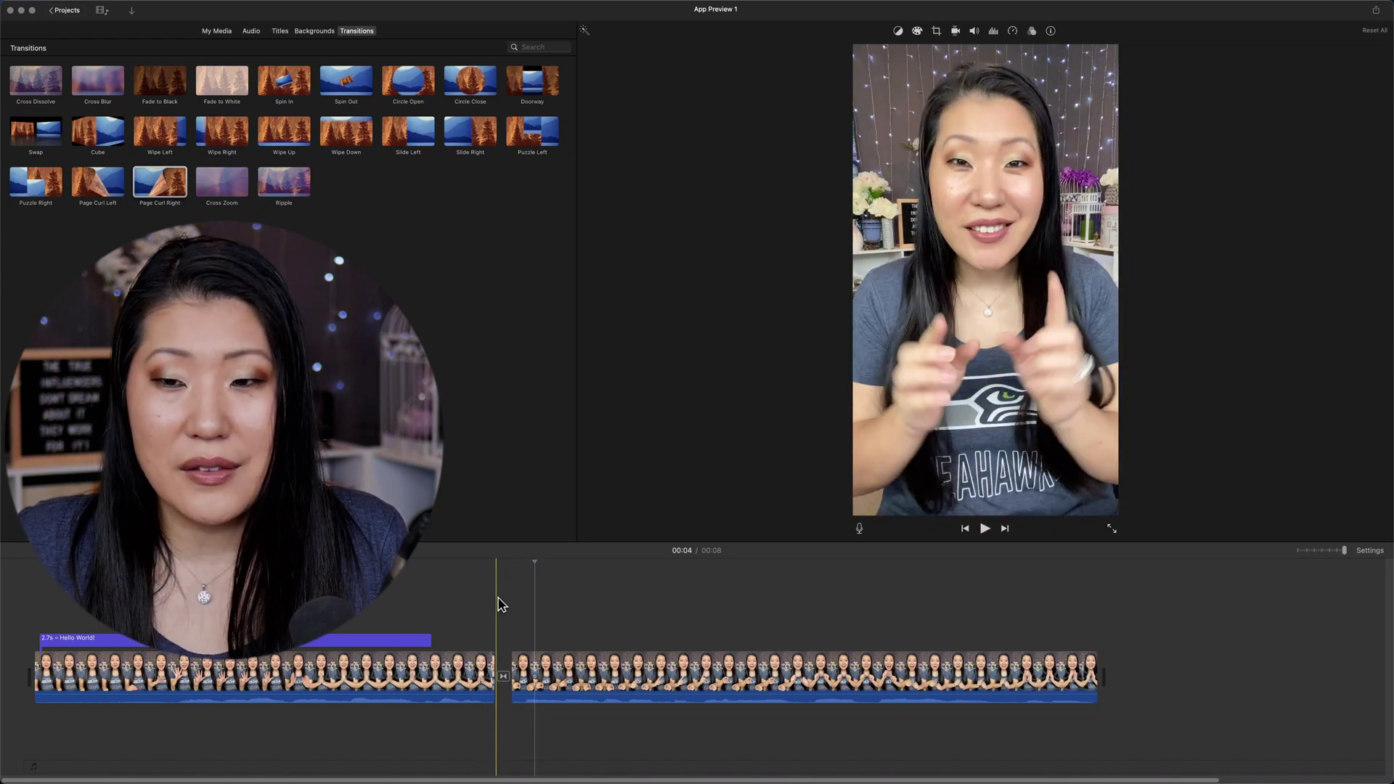